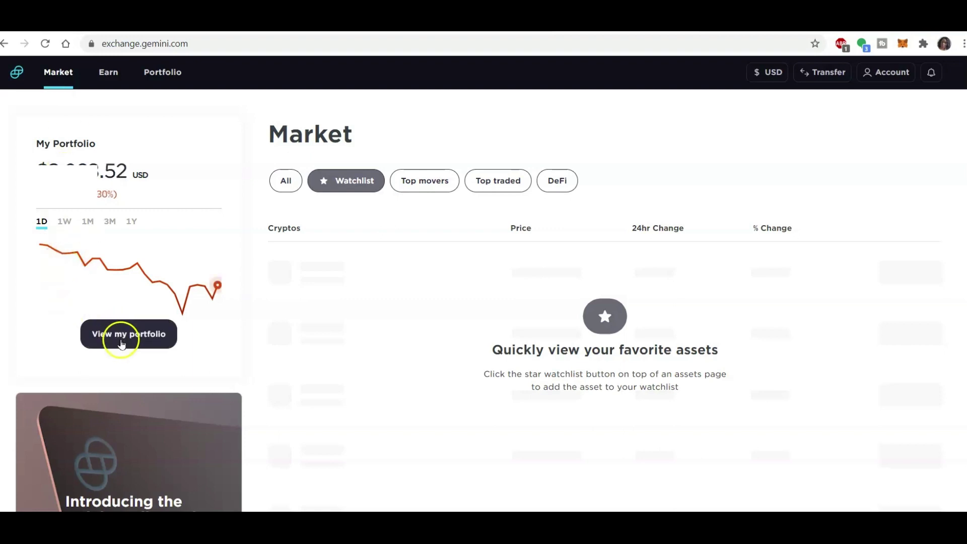
View the portfolio's 1M value chart and completed transactions, then go back to Market.
{"action": "left_click", "coordinate": [121, 340]}
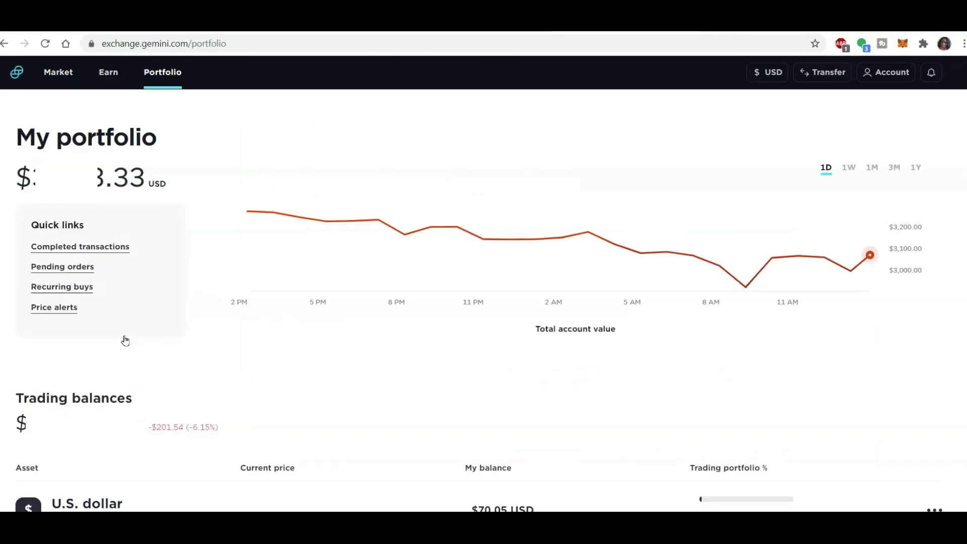
{"action": "mouse_move", "coordinate": [630, 244]}
{"action": "left_click", "coordinate": [871, 168]}
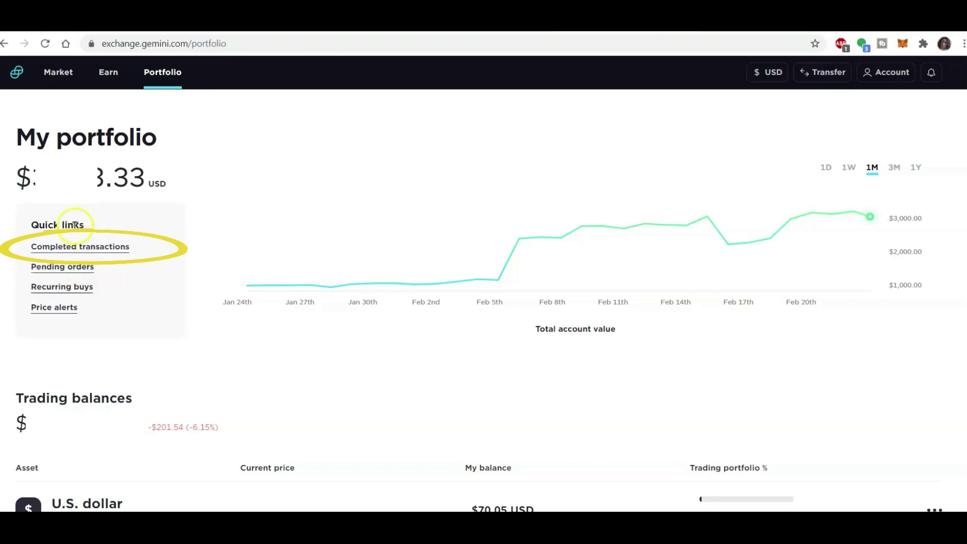
{"action": "left_click", "coordinate": [77, 249]}
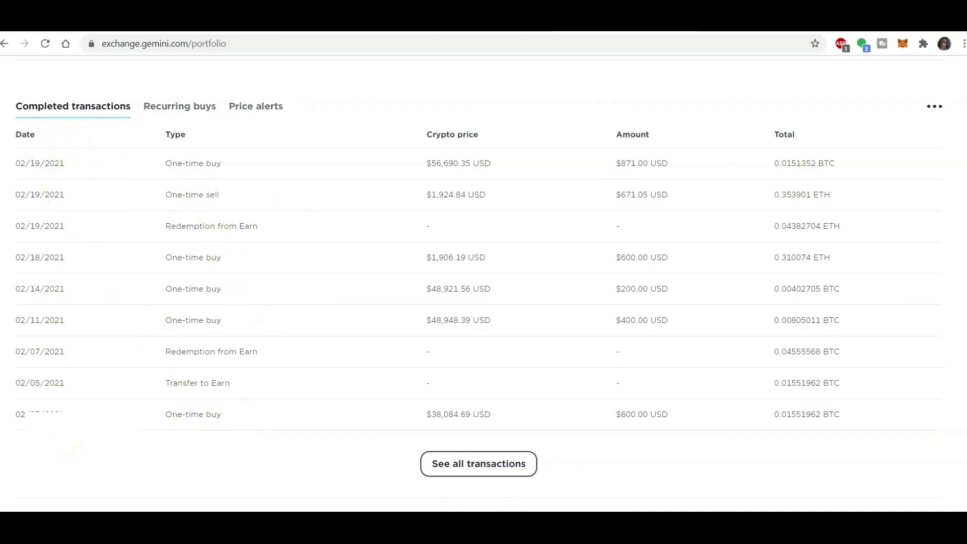
{"action": "left_click", "coordinate": [4, 44]}
Filter the Market page to All cryptocurrencies and scroll down and up through the list.
{"action": "left_click", "coordinate": [286, 181]}
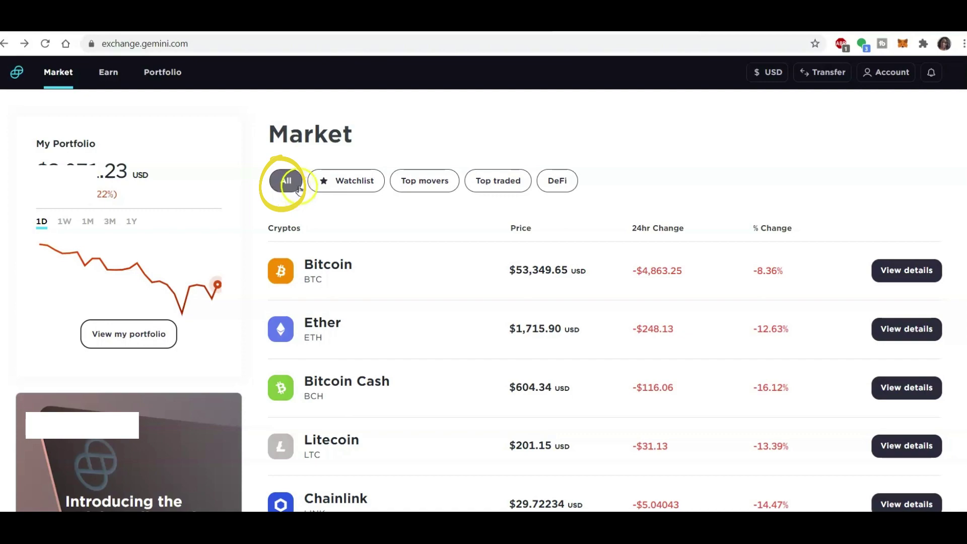
{"action": "scroll", "coordinate": [414, 353], "scroll_direction": "down", "scroll_amount": 15}
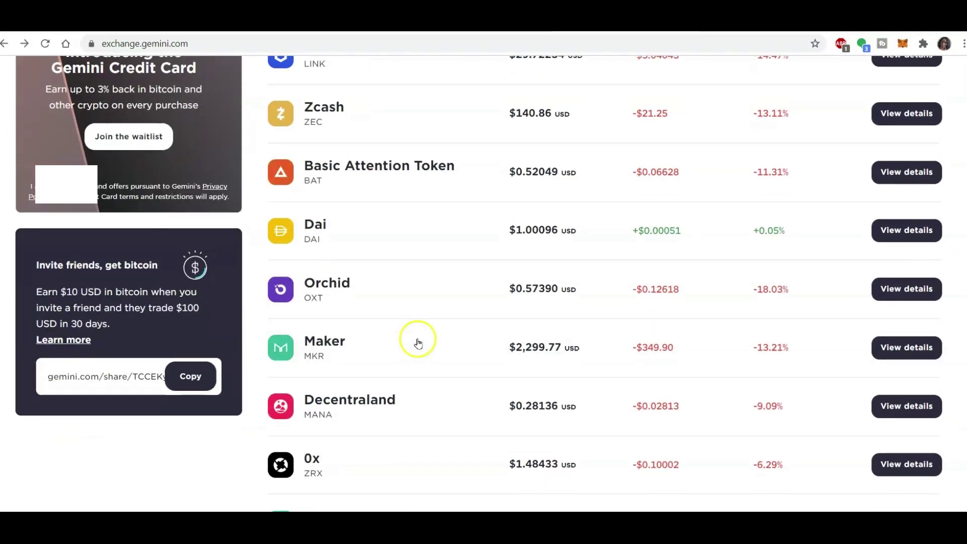
{"action": "scroll", "coordinate": [413, 349], "scroll_direction": "up", "scroll_amount": 12}
{"action": "scroll", "coordinate": [413, 349], "scroll_direction": "down", "scroll_amount": 20}
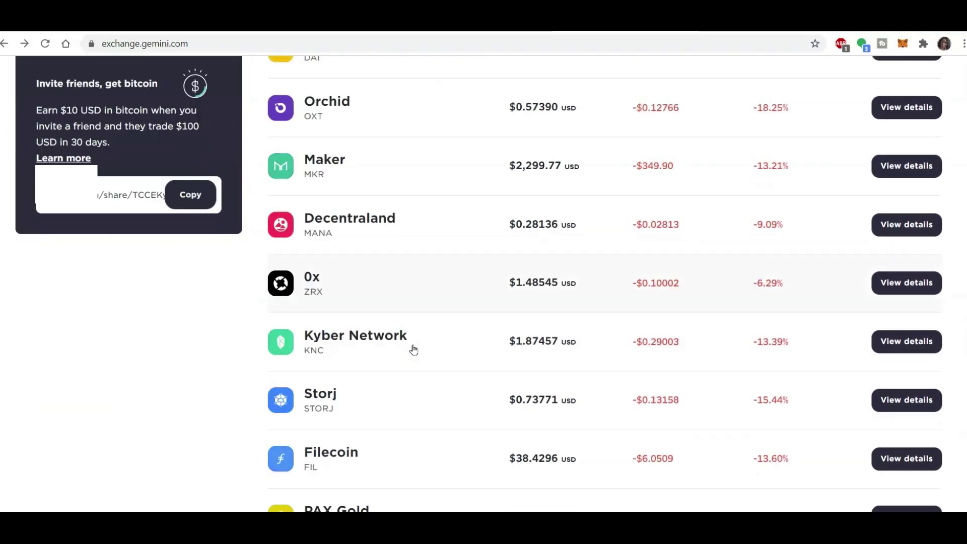
{"action": "scroll", "coordinate": [413, 349], "scroll_direction": "up", "scroll_amount": 20}
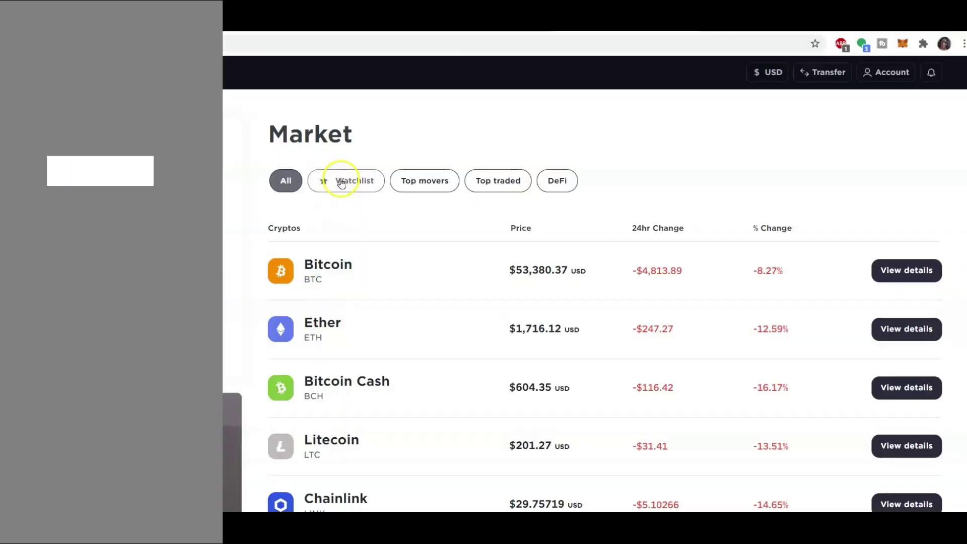
Open Ether's trading page and add Ether to the watchlist.
{"action": "left_click", "coordinate": [348, 182]}
{"action": "left_click", "coordinate": [286, 180]}
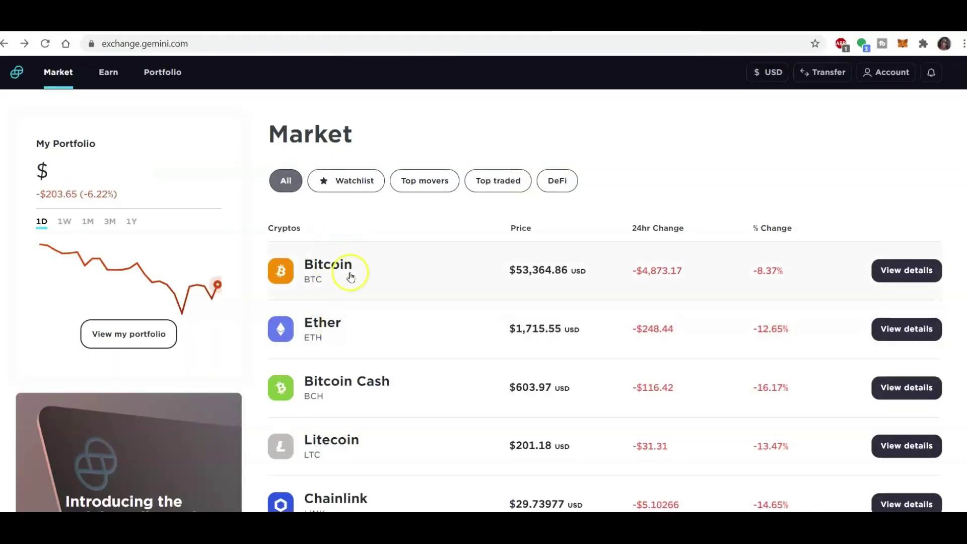
{"action": "left_click", "coordinate": [438, 338]}
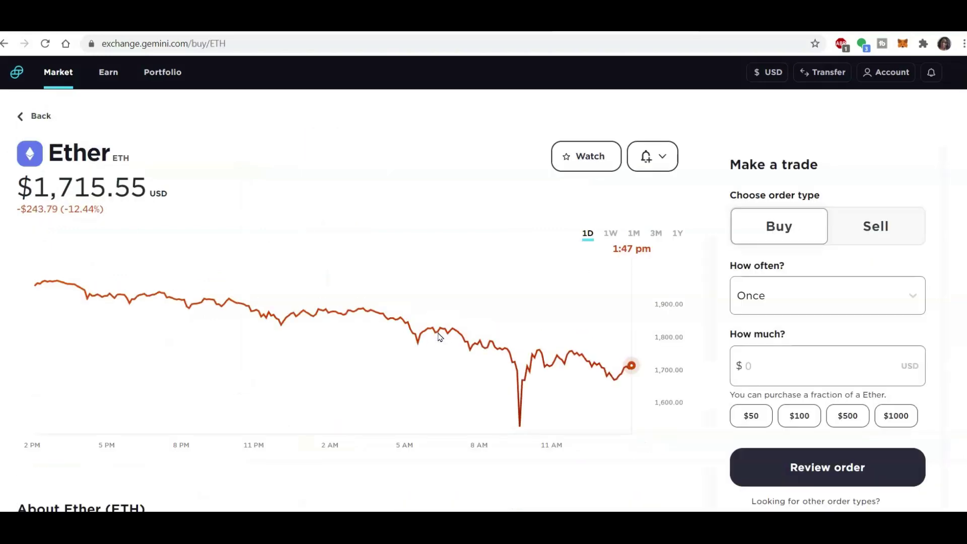
{"action": "left_click", "coordinate": [560, 156]}
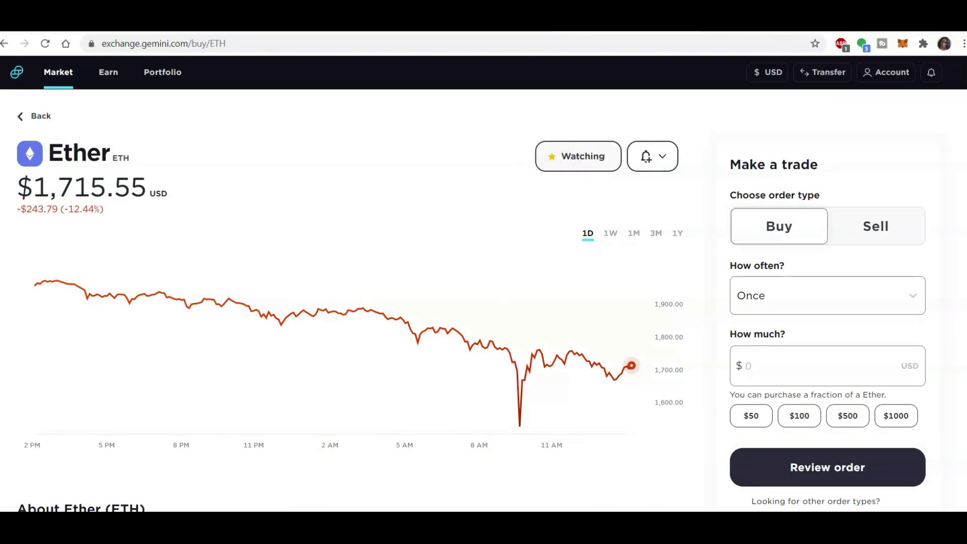
{"action": "left_click", "coordinate": [37, 116]}
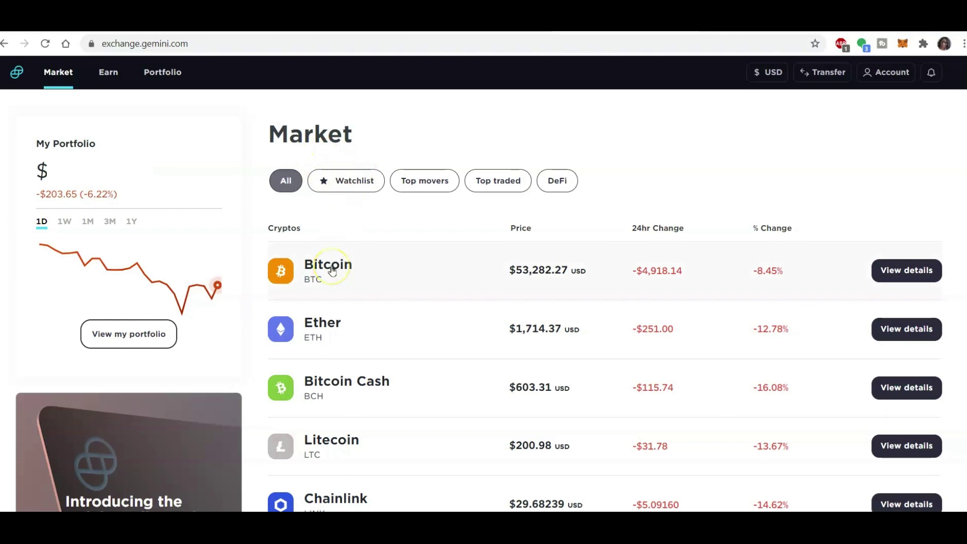
Add Litecoin to the watchlist and filter the market list to the watchlist.
{"action": "left_click", "coordinate": [331, 445]}
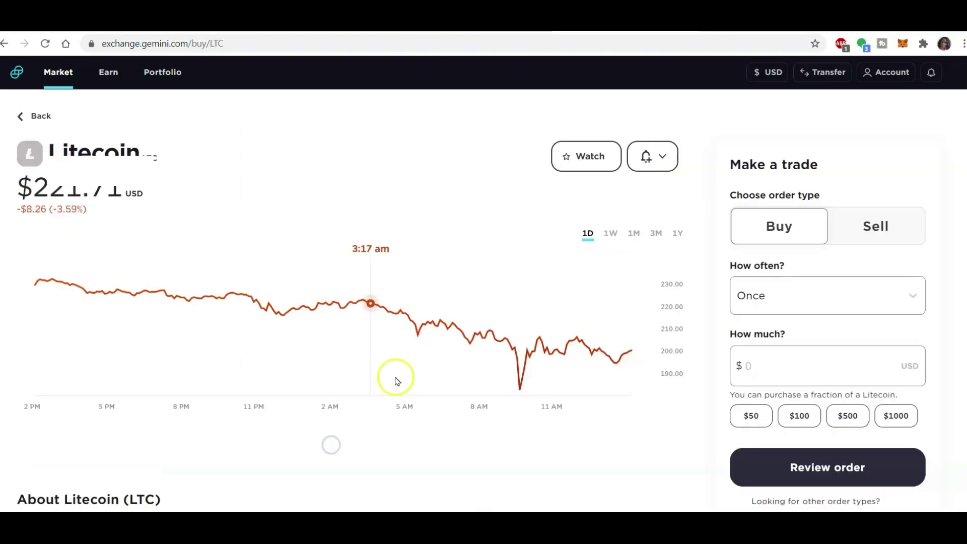
{"action": "left_click", "coordinate": [565, 156]}
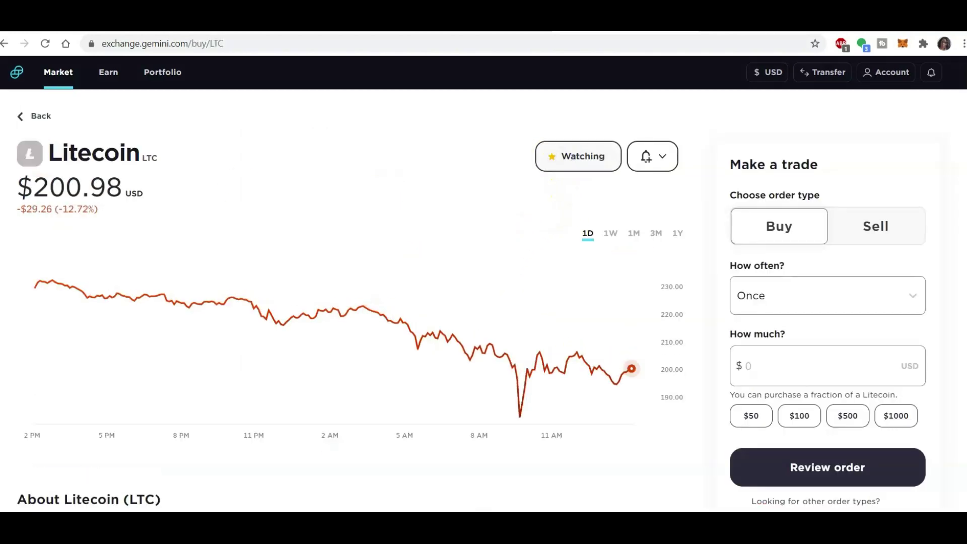
{"action": "key", "text": "alt+Left"}
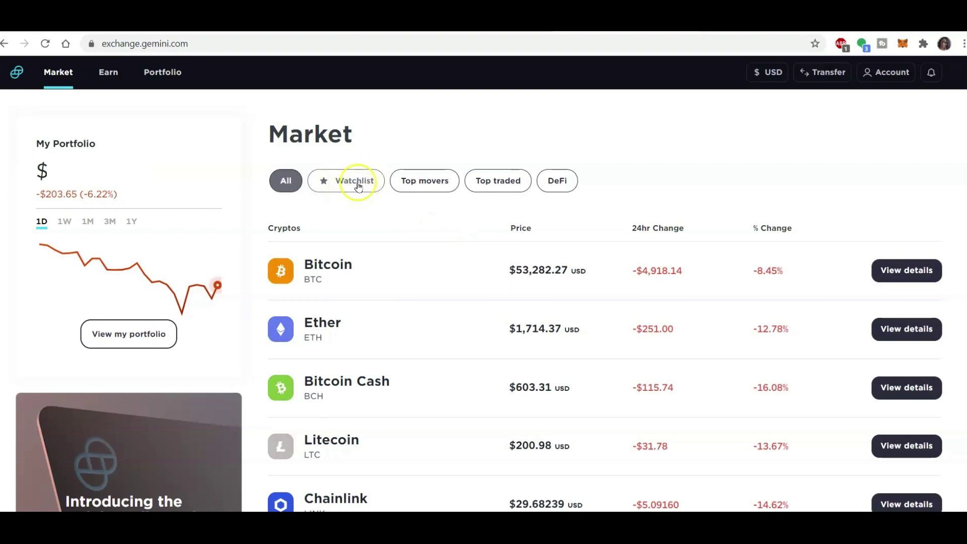
{"action": "left_click", "coordinate": [356, 181]}
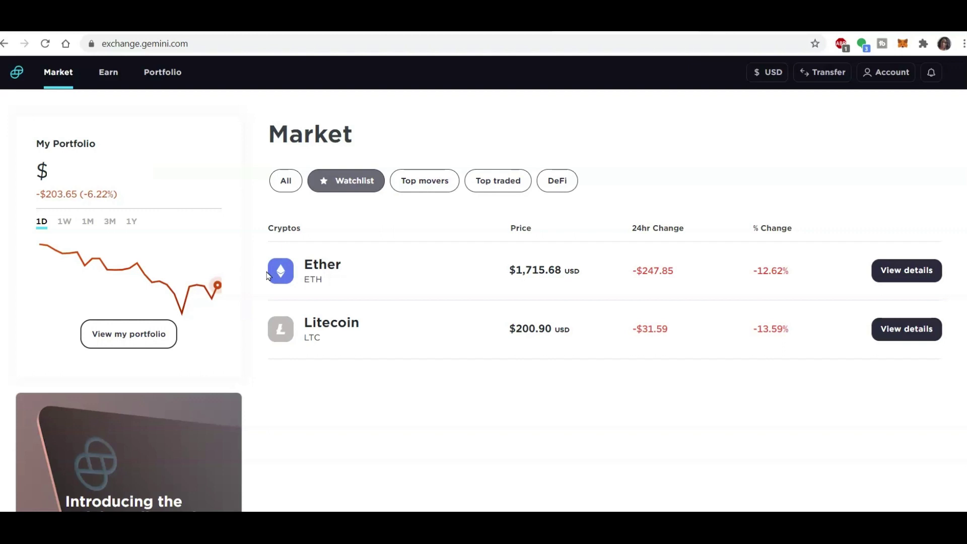
Reorder Ether in the watchlist, then browse the Top movers, Top traded and DeFi listings.
{"action": "left_click_drag", "start_coordinate": [268, 275], "coordinate": [278, 292]}
{"action": "left_click", "coordinate": [408, 183]}
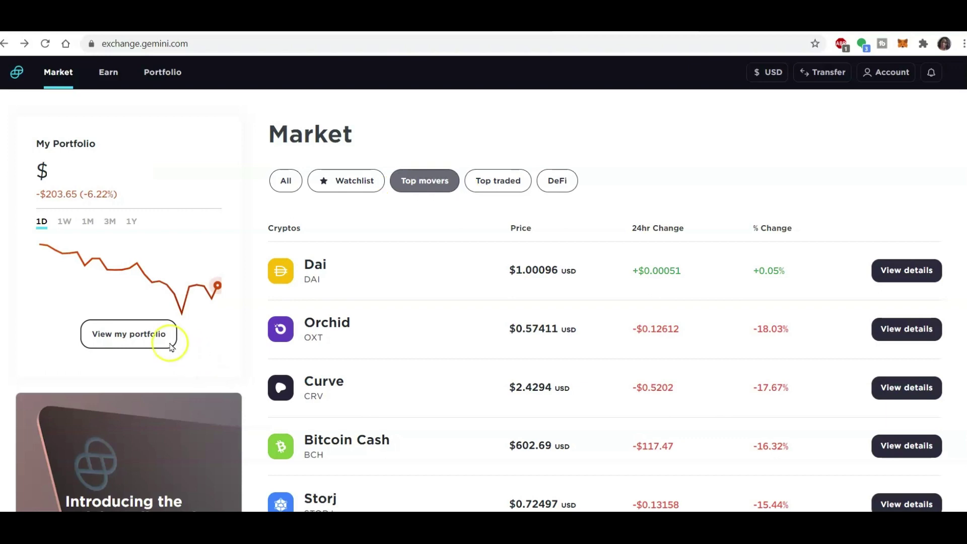
{"action": "left_click", "coordinate": [500, 183]}
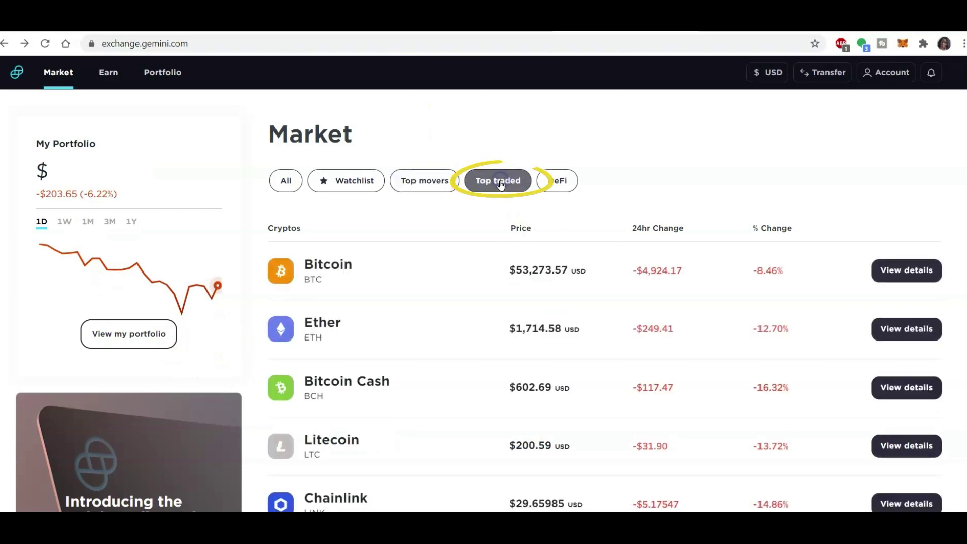
{"action": "left_click", "coordinate": [558, 186]}
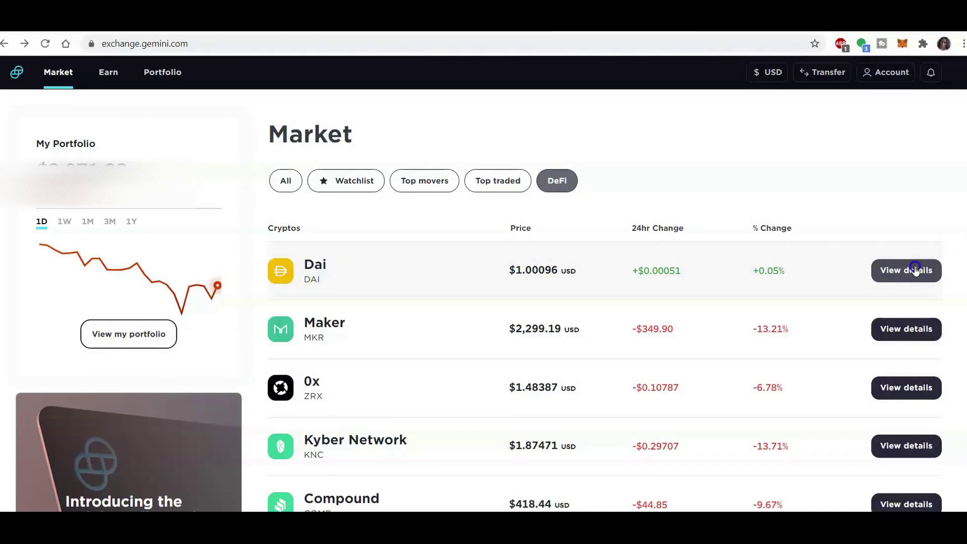
Enter a $100 Dai purchase, review the order with its $2.99 fee, then leave unconfirmed.
{"action": "left_click", "coordinate": [915, 271]}
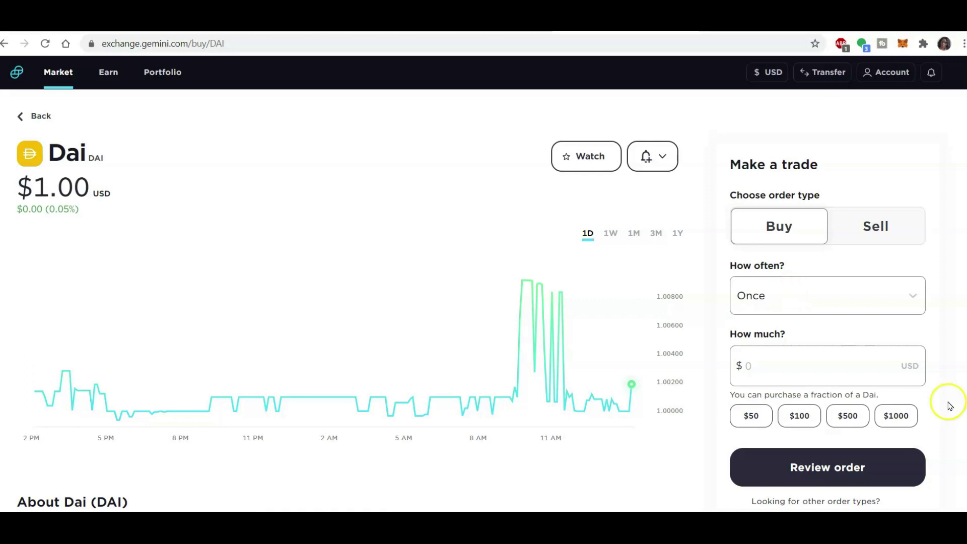
{"action": "left_click", "coordinate": [767, 370]}
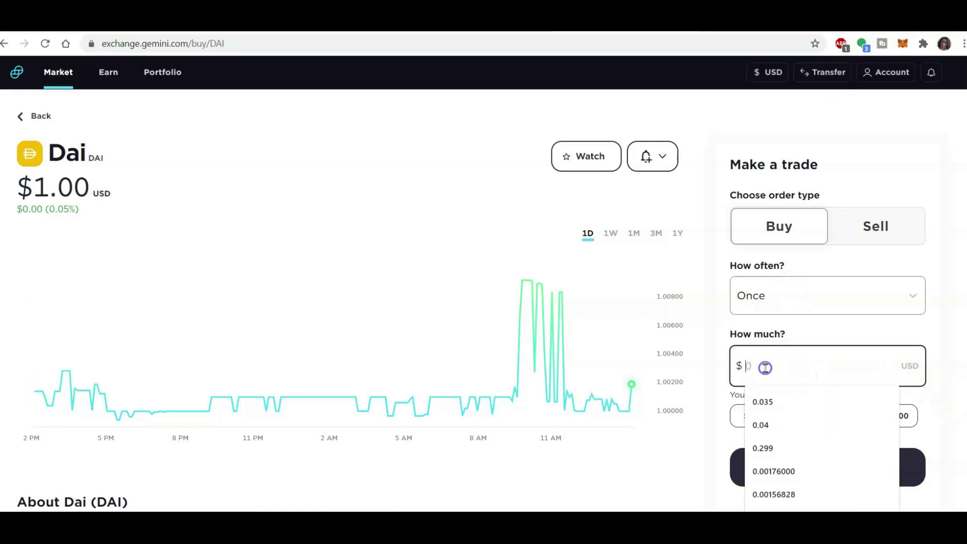
{"action": "type", "text": "100"}
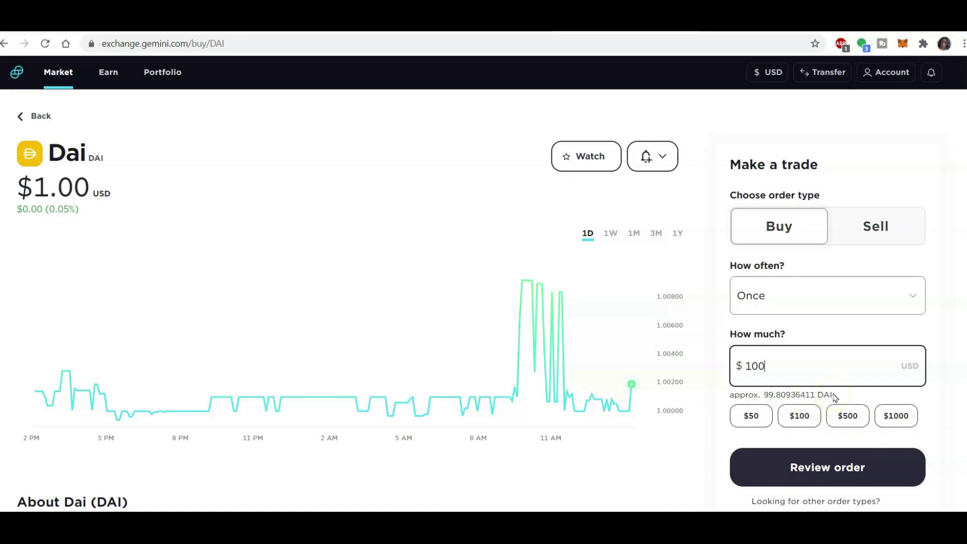
{"action": "left_click_drag", "start_coordinate": [801, 371], "coordinate": [778, 363]}
{"action": "left_click", "coordinate": [822, 462]}
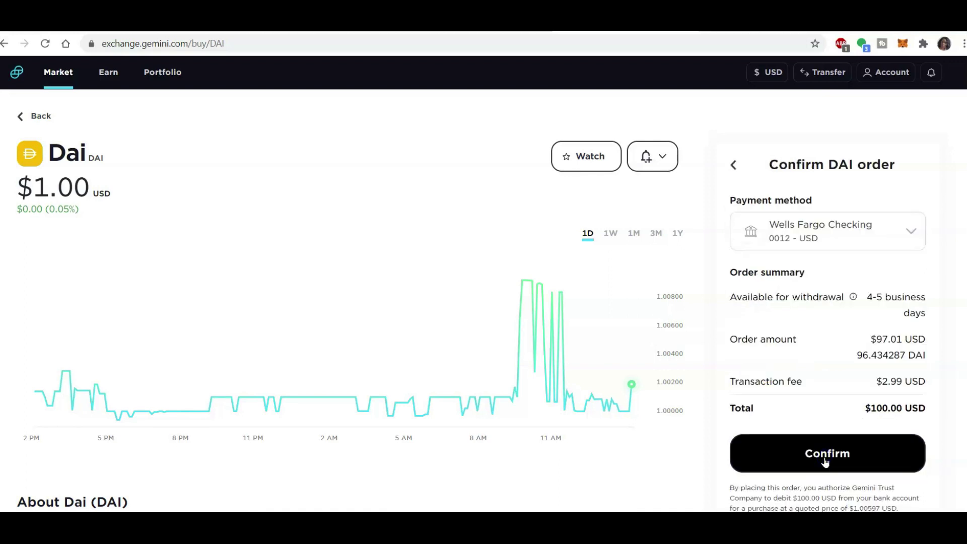
{"action": "left_click_drag", "start_coordinate": [918, 423], "coordinate": [933, 384]}
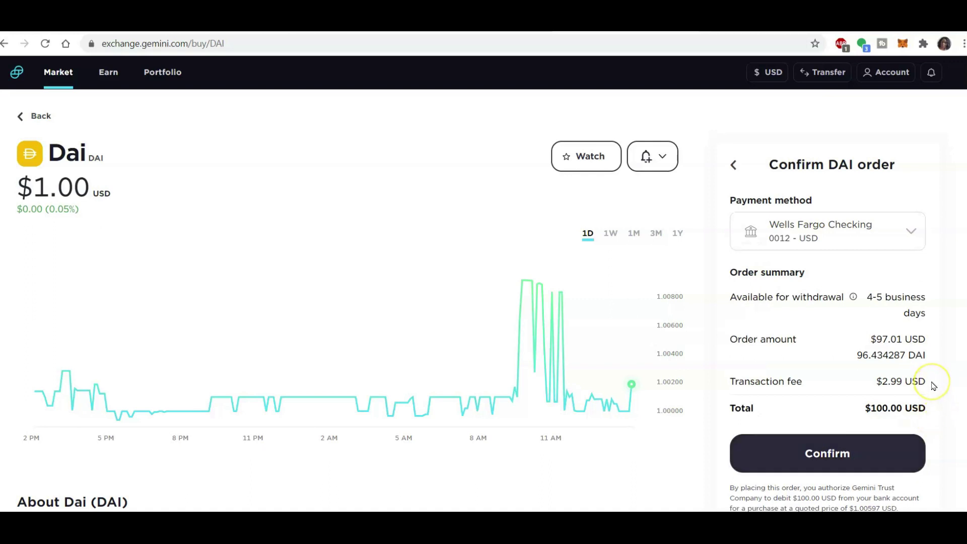
{"action": "left_click_drag", "start_coordinate": [939, 330], "coordinate": [920, 298]}
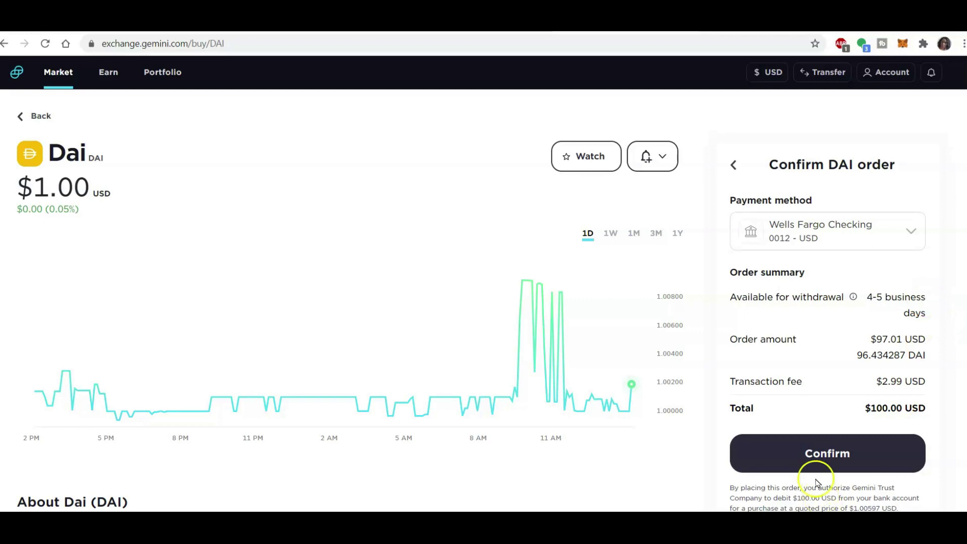
{"action": "left_click", "coordinate": [20, 115]}
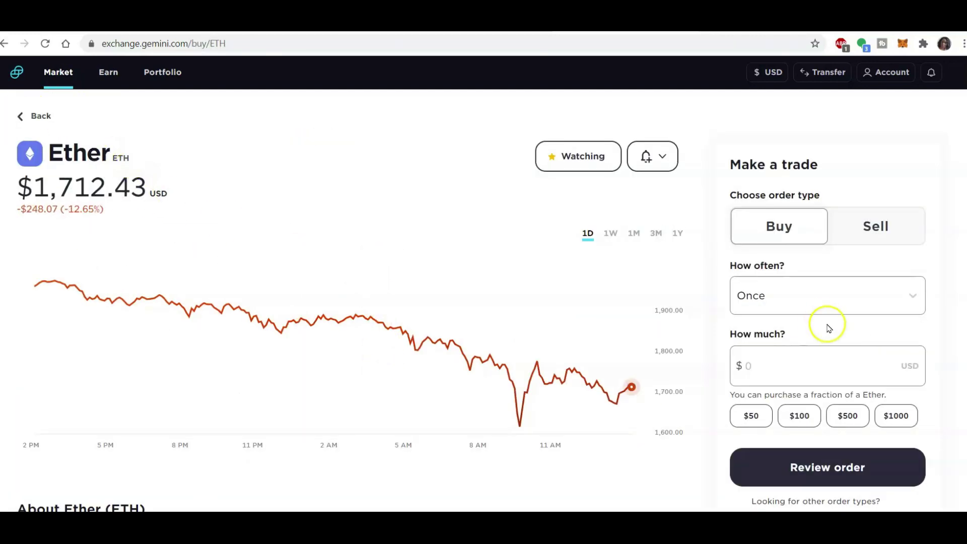
Buy $100 of Ether as a one-time purchase.
{"action": "left_click", "coordinate": [807, 294]}
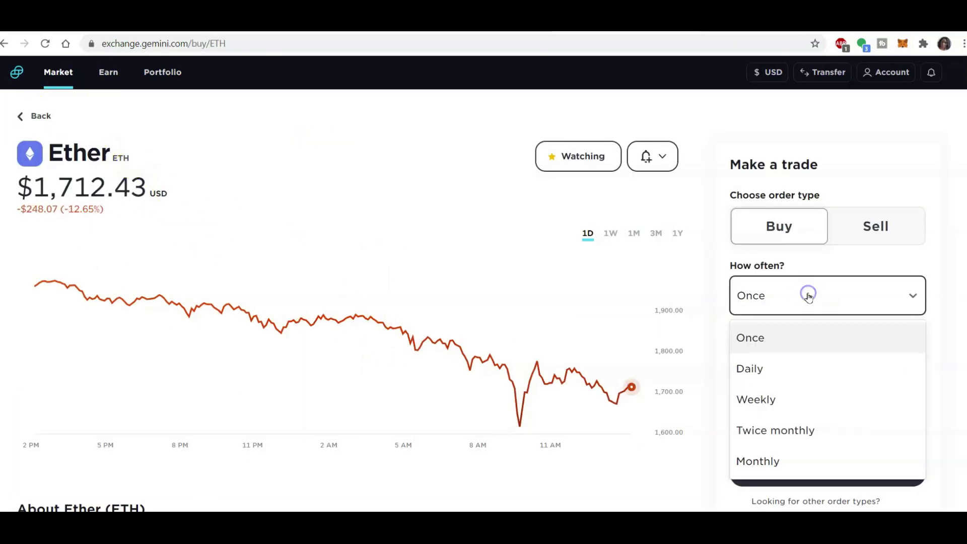
{"action": "left_click", "coordinate": [758, 341]}
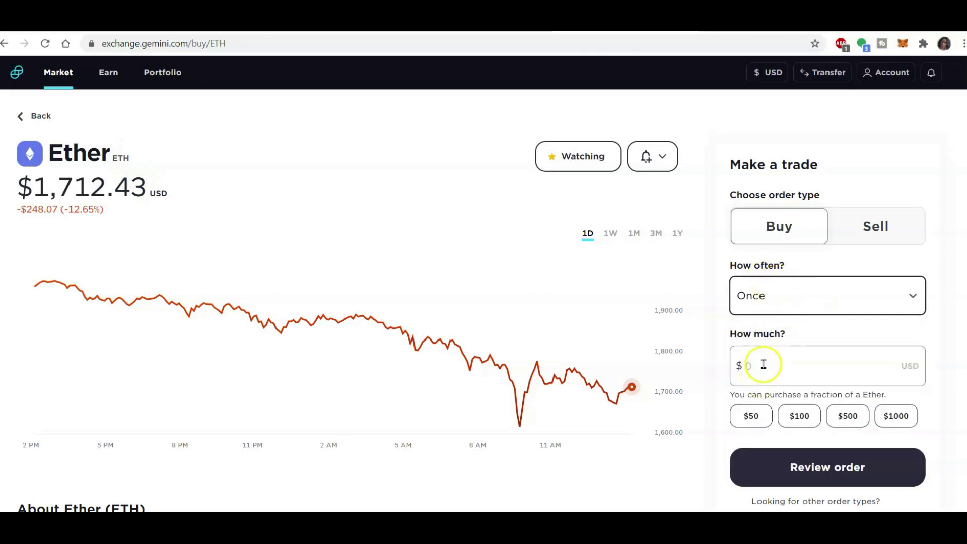
{"action": "left_click", "coordinate": [799, 416]}
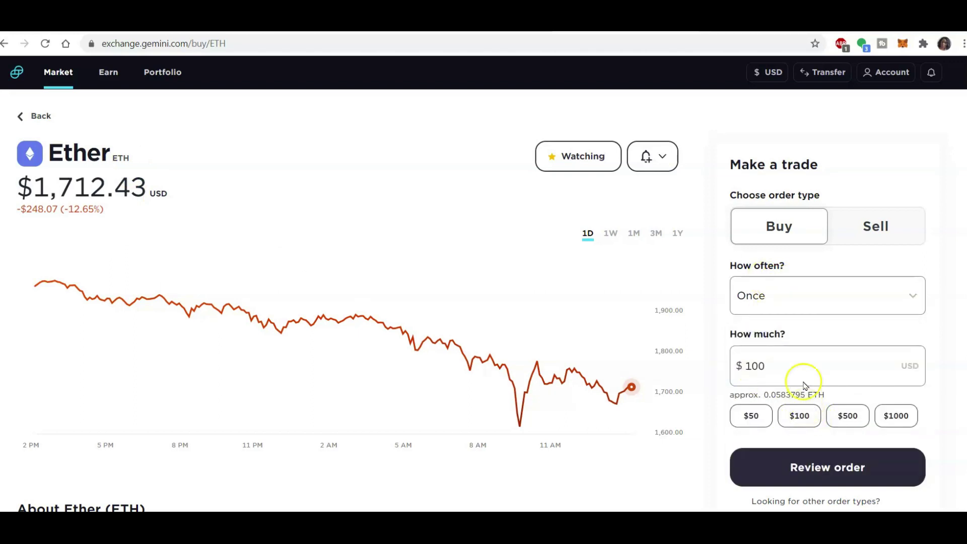
{"action": "left_click", "coordinate": [831, 464]}
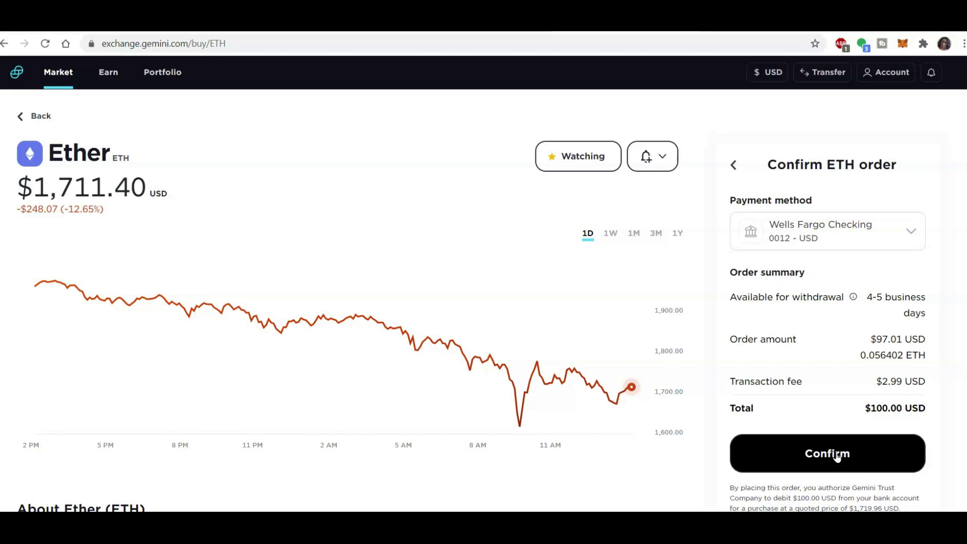
{"action": "left_click", "coordinate": [837, 455]}
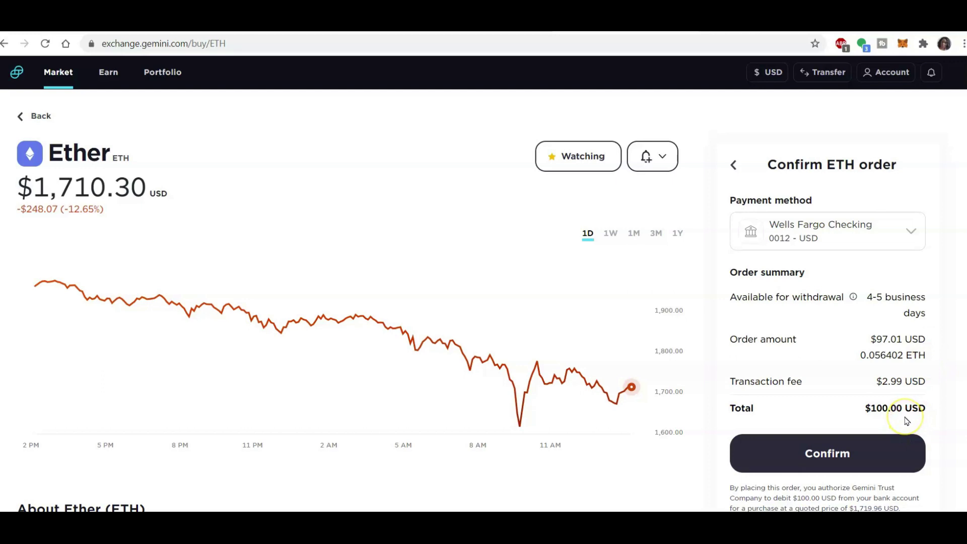
{"action": "left_click", "coordinate": [829, 458]}
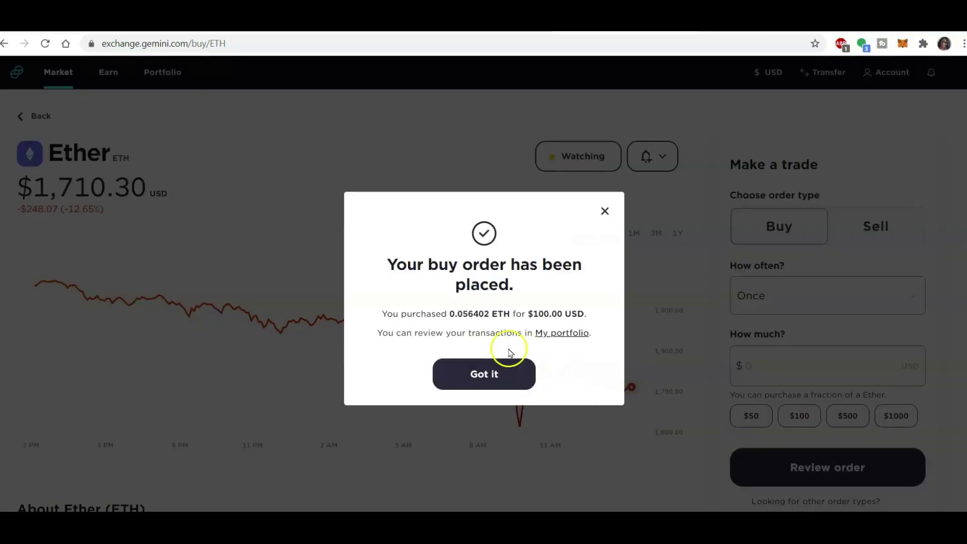
Dismiss the order confirmation and check the one-time Ether buy under completed transactions.
{"action": "left_click", "coordinate": [493, 371]}
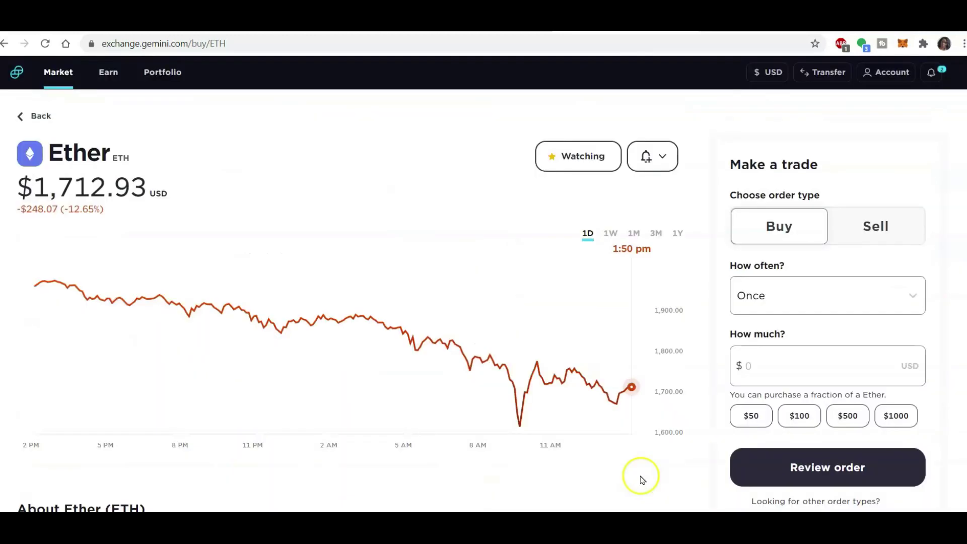
{"action": "scroll", "coordinate": [643, 429], "scroll_direction": "down", "scroll_amount": 6}
{"action": "scroll", "coordinate": [646, 430], "scroll_direction": "down", "scroll_amount": 4}
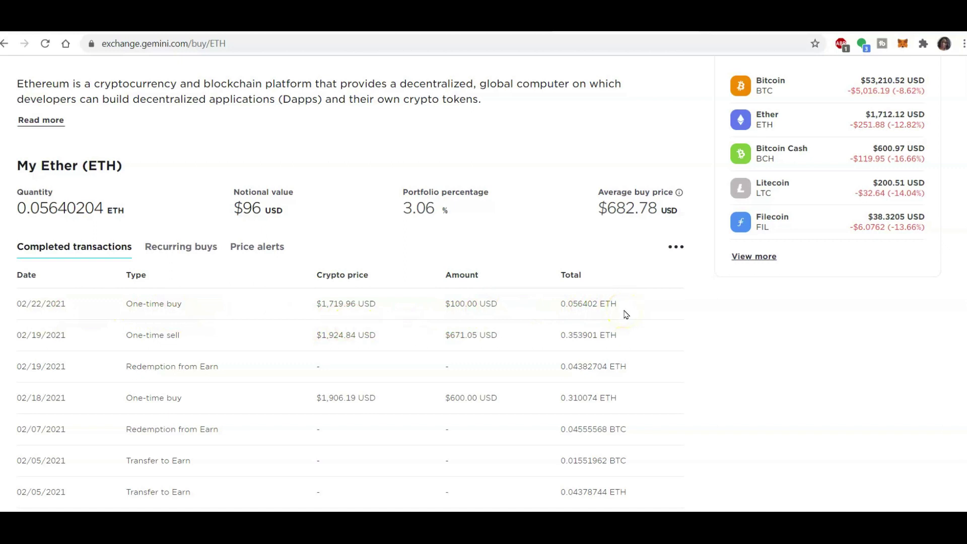
{"action": "scroll", "coordinate": [567, 334], "scroll_direction": "up", "scroll_amount": 8}
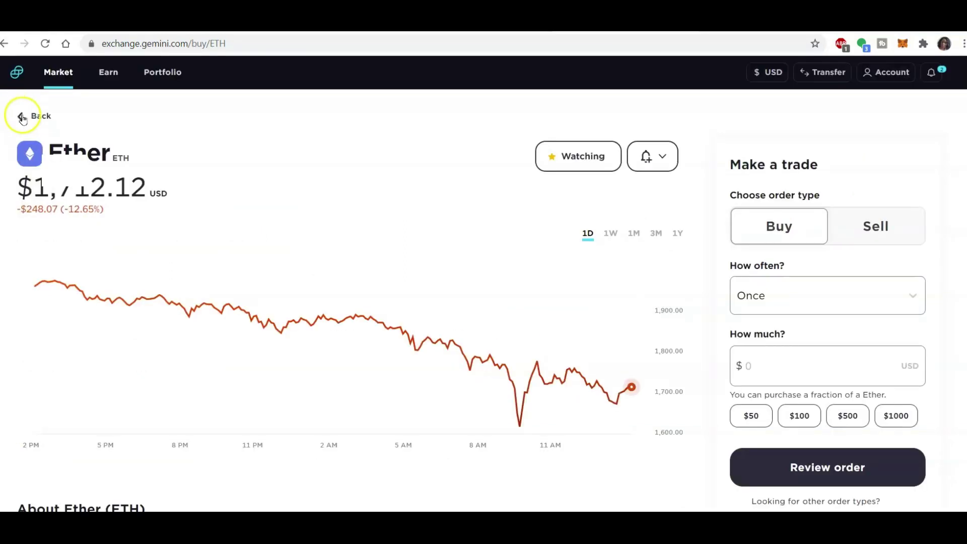
{"action": "left_click", "coordinate": [22, 112]}
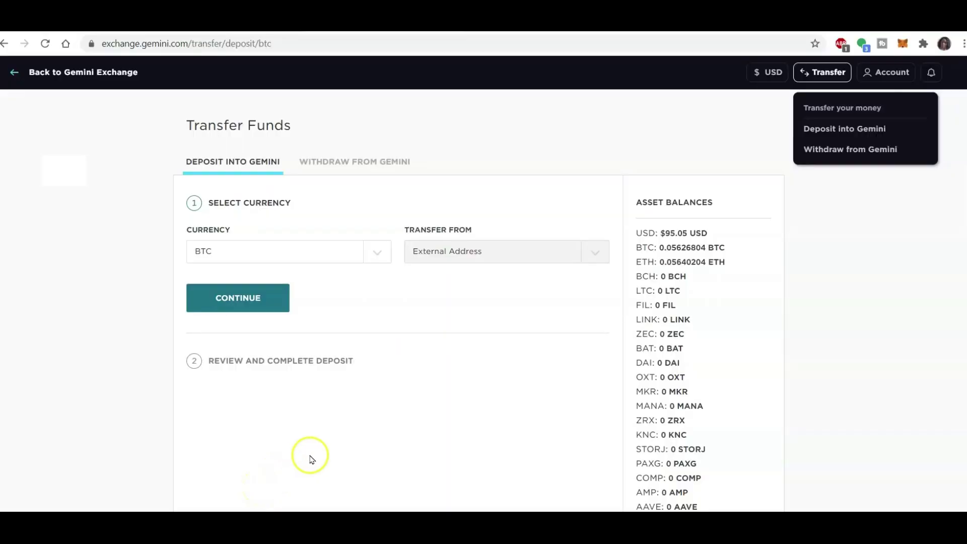
Switch Transfer Funds to Withdraw from Gemini and open the Currency list.
{"action": "left_click", "coordinate": [824, 149]}
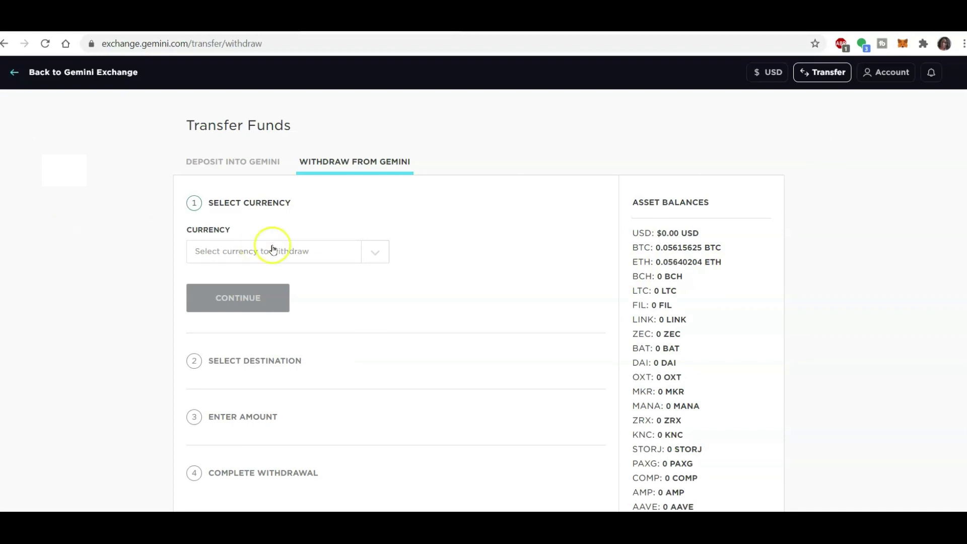
{"action": "left_click", "coordinate": [374, 252]}
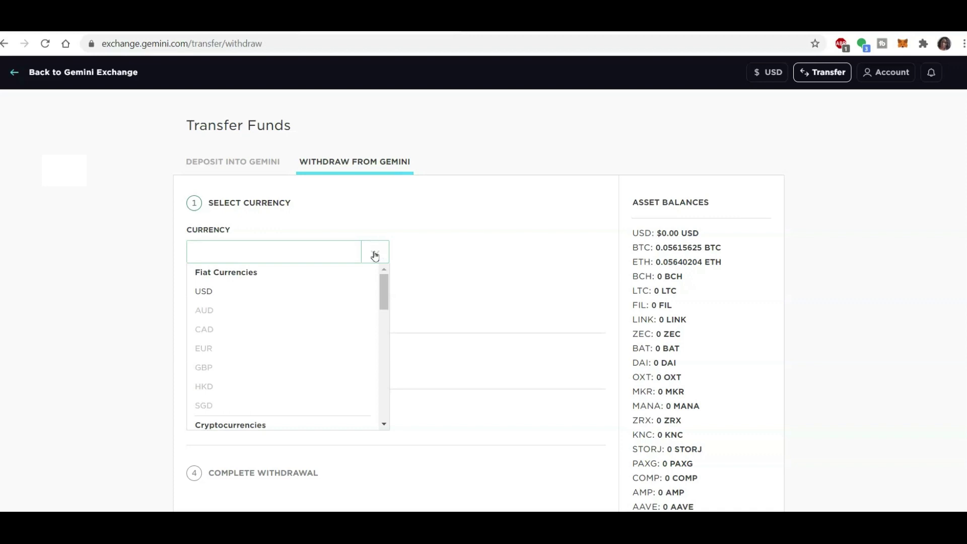
Select BTC as the withdrawal currency and continue to the destination step.
{"action": "scroll", "coordinate": [250, 301], "scroll_direction": "down", "scroll_amount": 3}
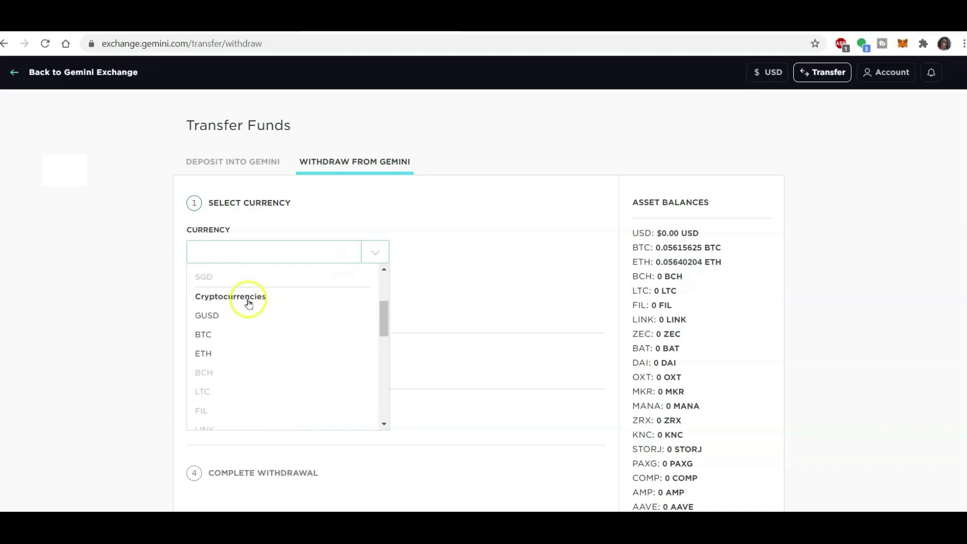
{"action": "left_click", "coordinate": [215, 341]}
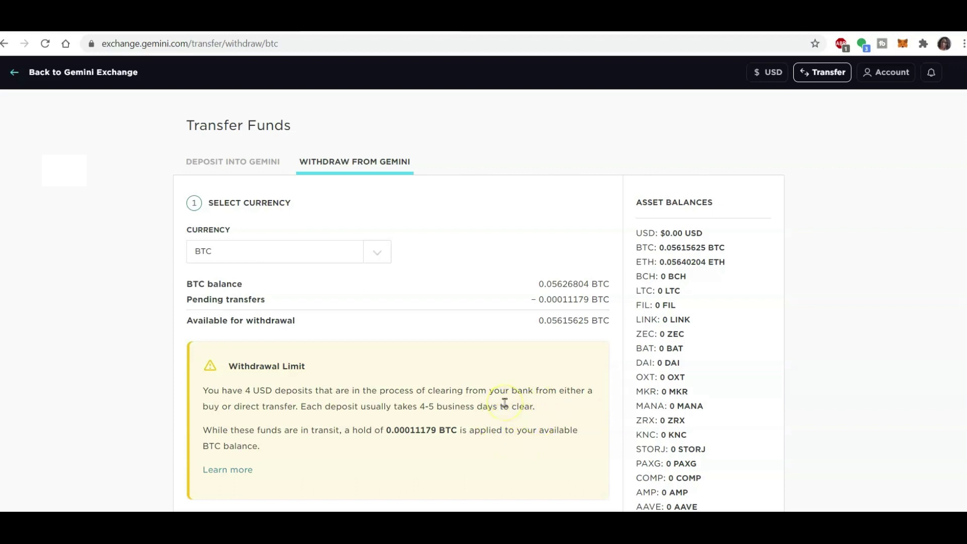
{"action": "left_click", "coordinate": [380, 251]}
{"action": "left_click", "coordinate": [381, 251]}
{"action": "scroll", "coordinate": [482, 304], "scroll_direction": "down", "scroll_amount": 4}
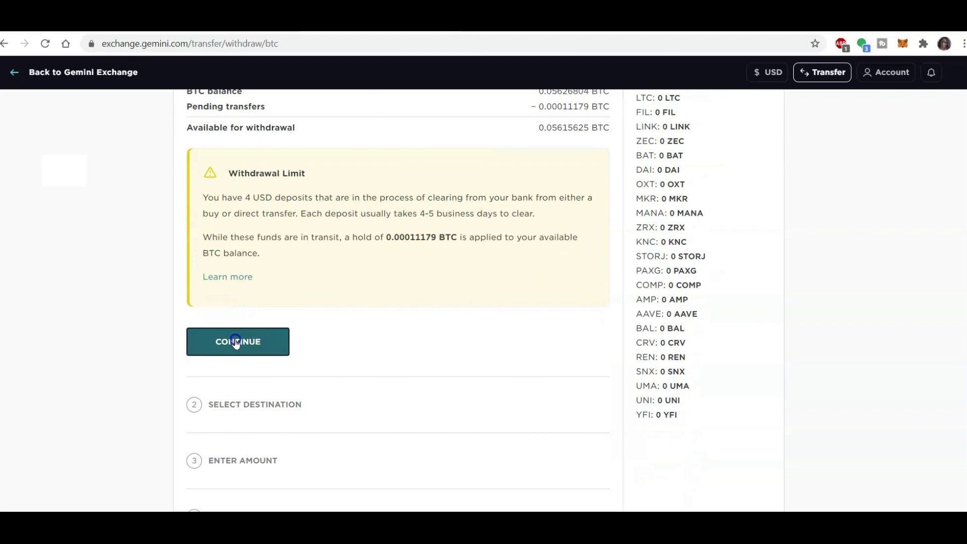
{"action": "left_click", "coordinate": [238, 341]}
{"action": "scroll", "coordinate": [320, 349], "scroll_direction": "up", "scroll_amount": 4}
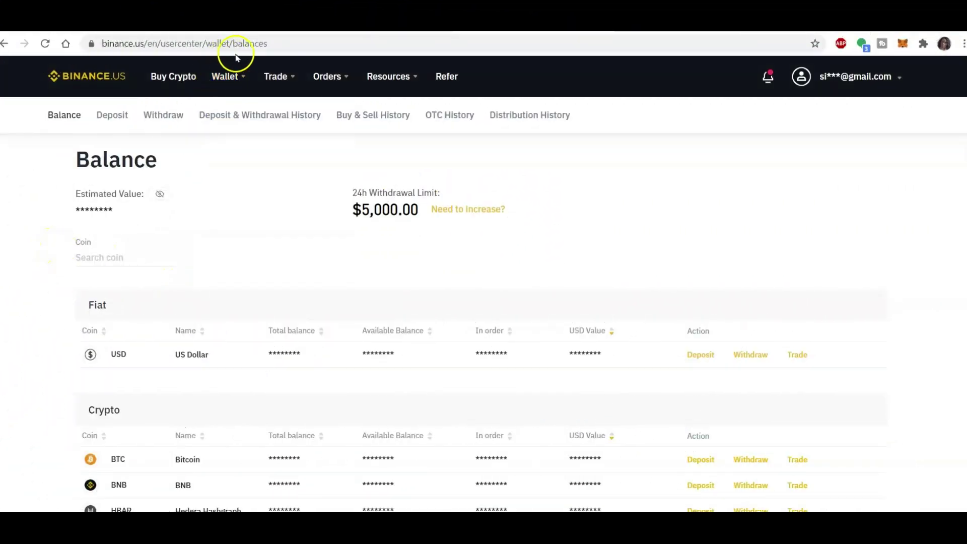
Copy the Bitcoin deposit address from Binance.US's BTC deposit page and return to Gemini.
{"action": "mouse_move", "coordinate": [230, 80]}
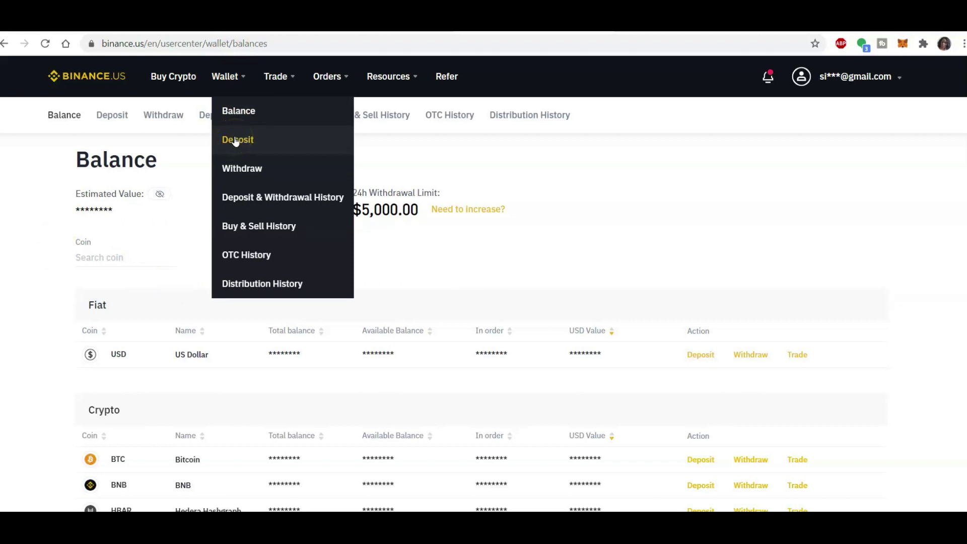
{"action": "scroll", "coordinate": [798, 394], "scroll_direction": "down", "scroll_amount": 1}
{"action": "left_click", "coordinate": [673, 403]}
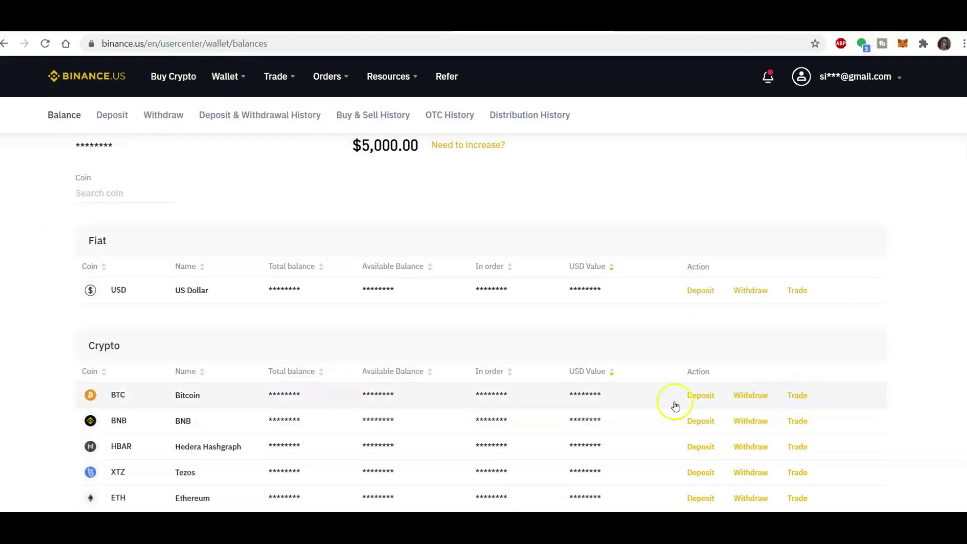
{"action": "left_click", "coordinate": [705, 400]}
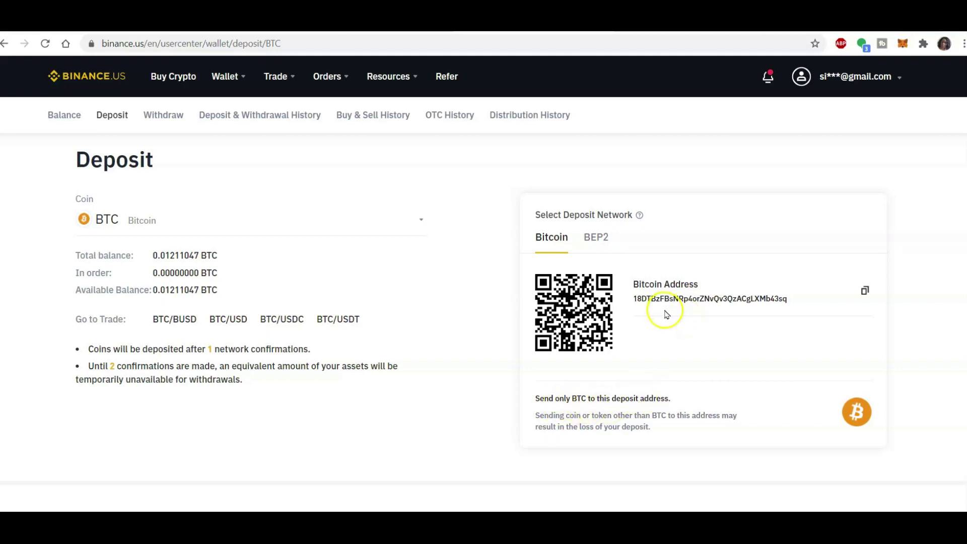
{"action": "left_click", "coordinate": [865, 291]}
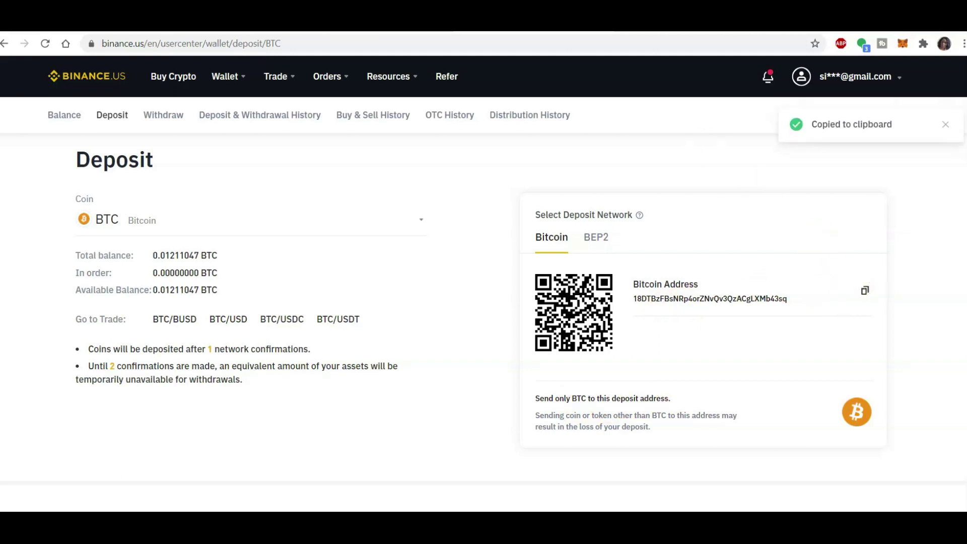
{"action": "left_click", "coordinate": [352, 22]}
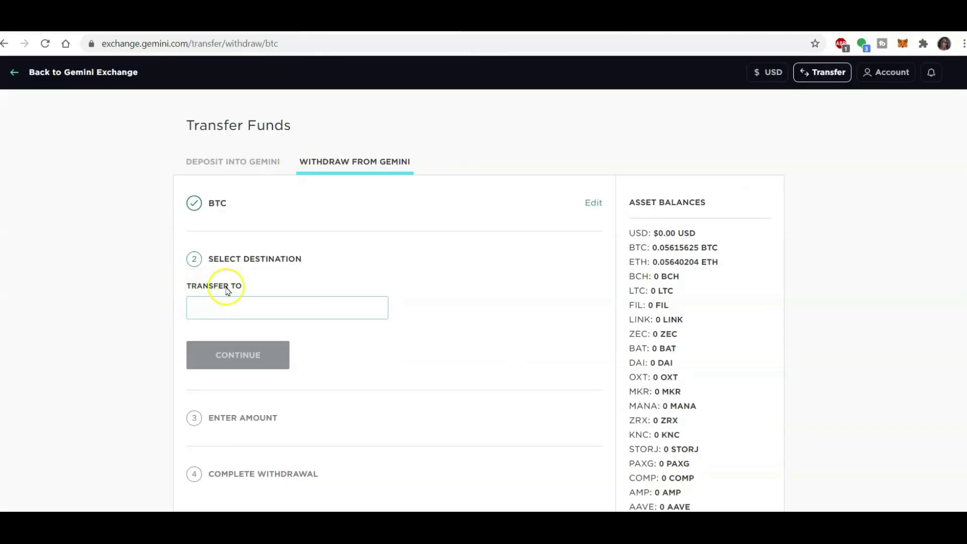
Paste the Binance.US address as destination, enter 0.002 BTC, and continue to the withdrawal review.
{"action": "right_click", "coordinate": [211, 307]}
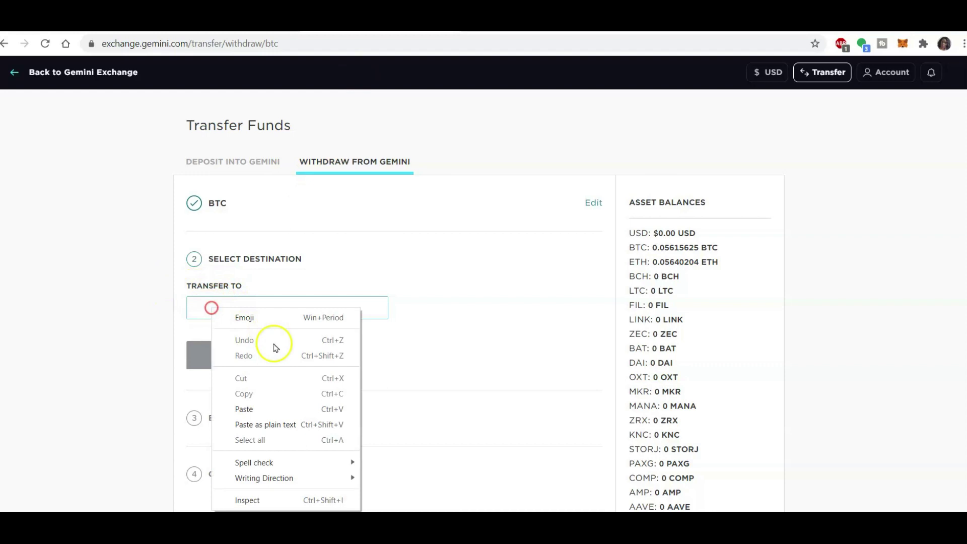
{"action": "left_click", "coordinate": [261, 409]}
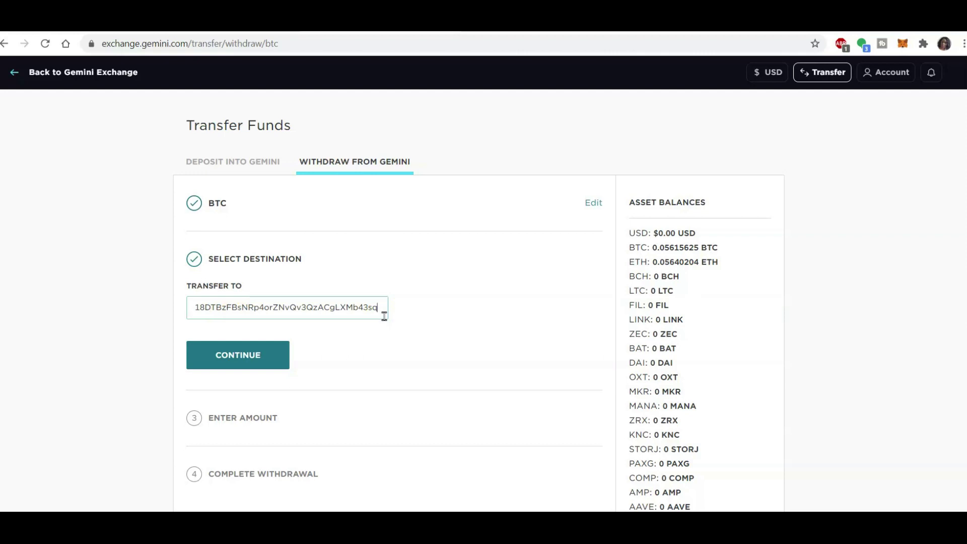
{"action": "left_click", "coordinate": [229, 355]}
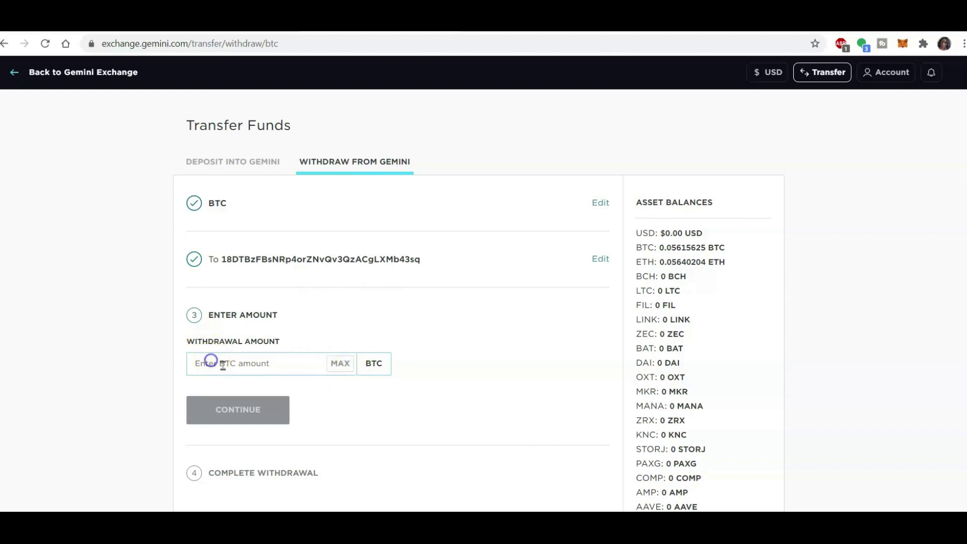
{"action": "type", "text": "0.002"}
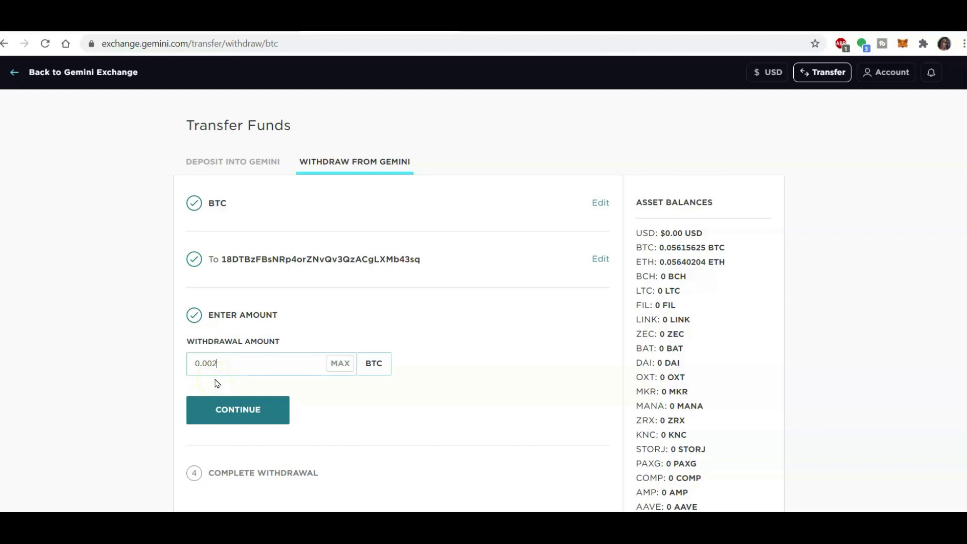
{"action": "left_click", "coordinate": [228, 407]}
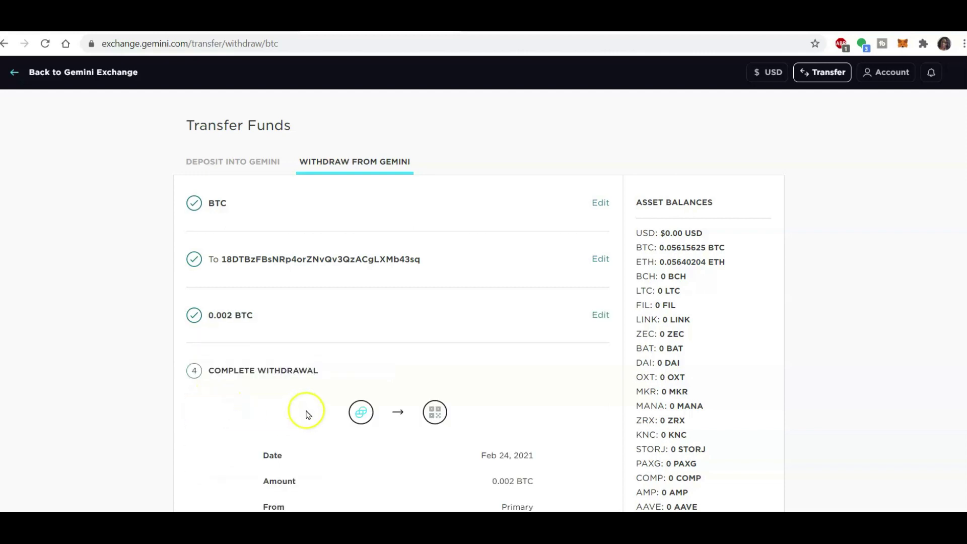
{"action": "scroll", "coordinate": [307, 414], "scroll_direction": "down", "scroll_amount": 4}
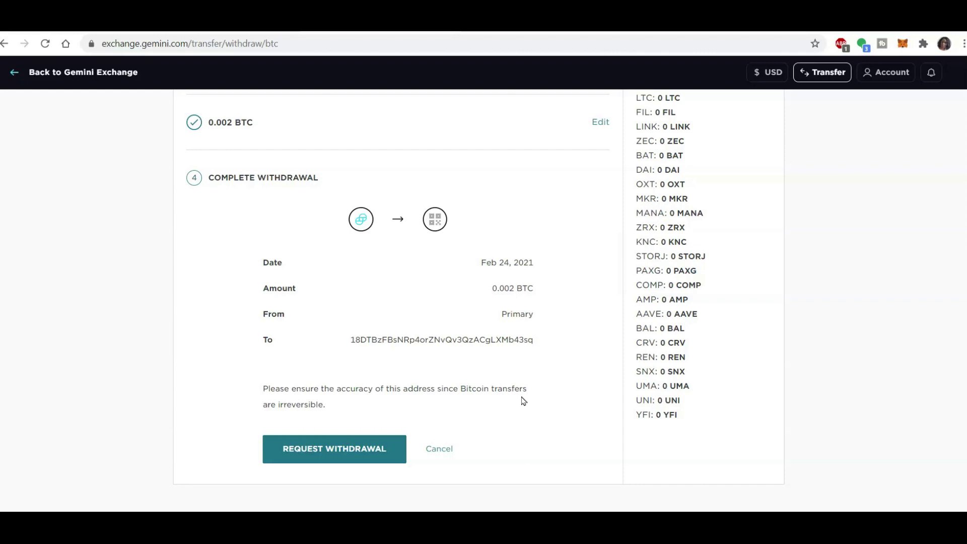
{"action": "left_click", "coordinate": [316, 462]}
Request the 0.002 BTC withdrawal, enter the 7-digit authentication code and approve it via Authy.
{"action": "left_click", "coordinate": [337, 453]}
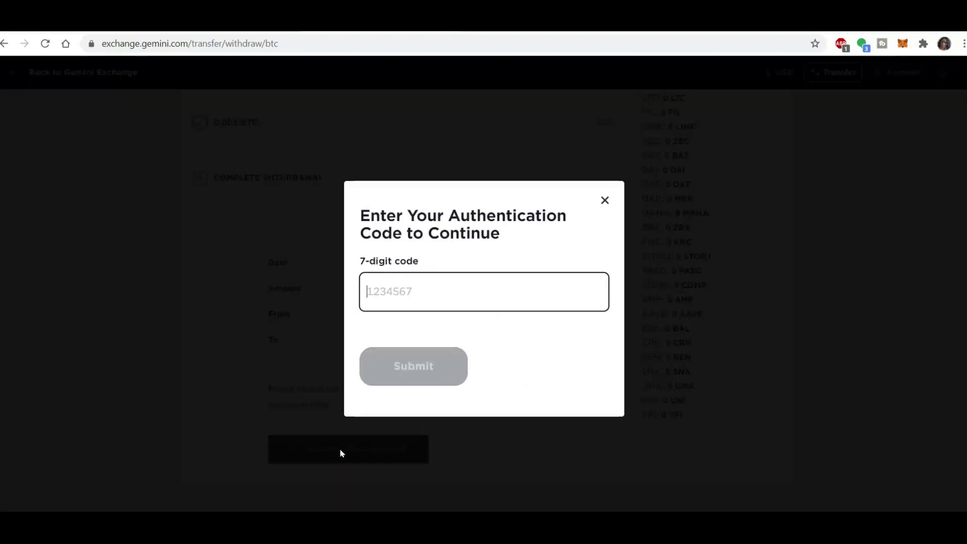
{"action": "left_click", "coordinate": [341, 442]}
{"action": "left_click", "coordinate": [398, 373]}
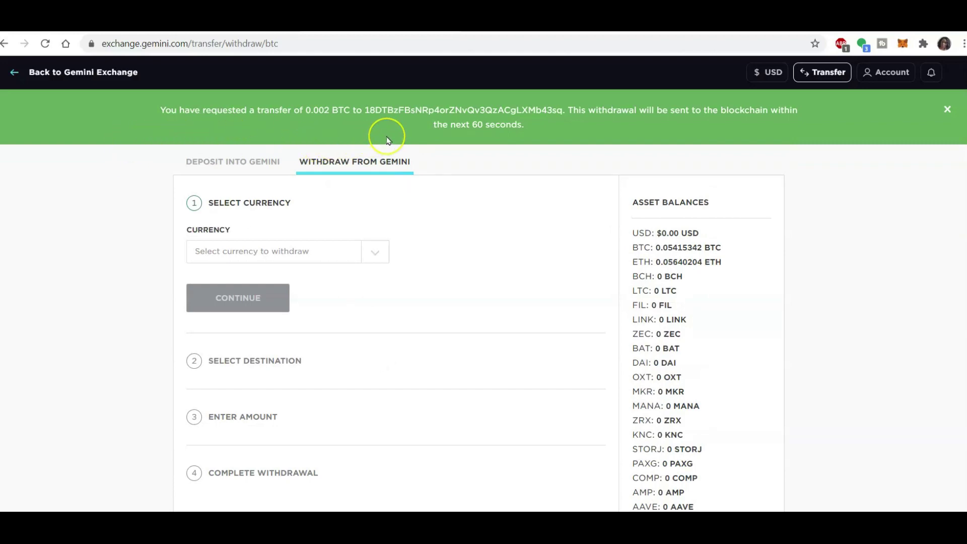
{"action": "scroll", "coordinate": [433, 254], "scroll_direction": "down", "scroll_amount": 5}
{"action": "scroll", "coordinate": [434, 255], "scroll_direction": "up", "scroll_amount": 5}
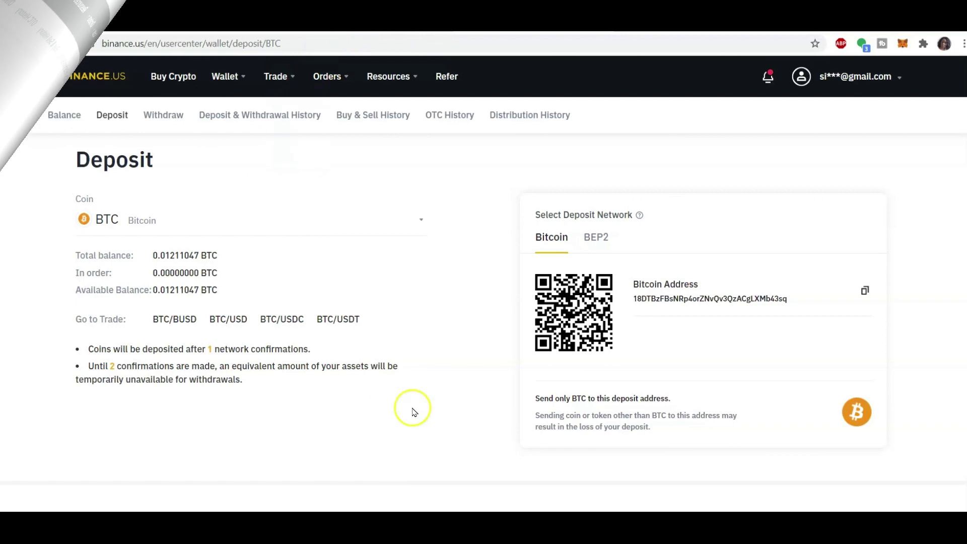
Check Binance.US Recent Deposit History shows the 0.002 BTC deposit as Completed.
{"action": "scroll", "coordinate": [440, 400], "scroll_direction": "down", "scroll_amount": 8}
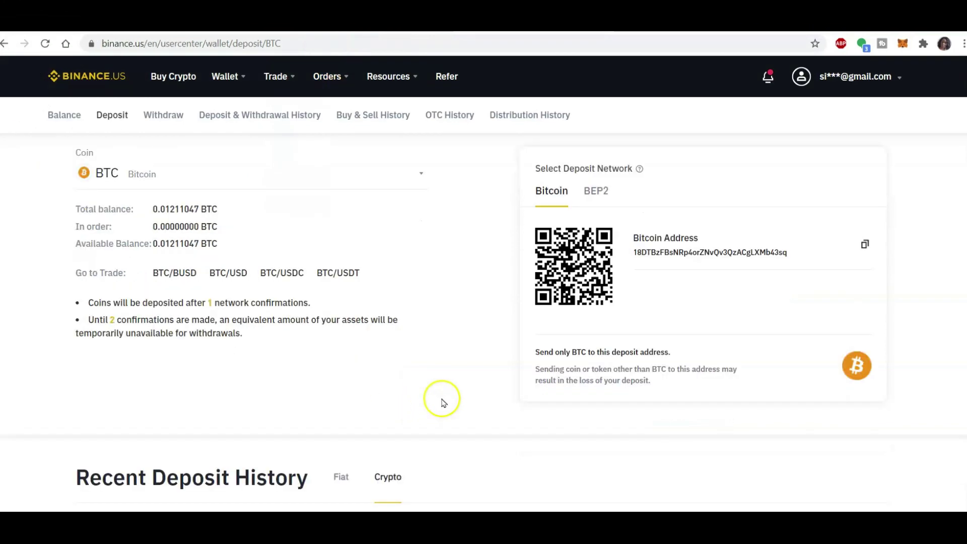
{"action": "scroll", "coordinate": [442, 400], "scroll_direction": "up", "scroll_amount": 1}
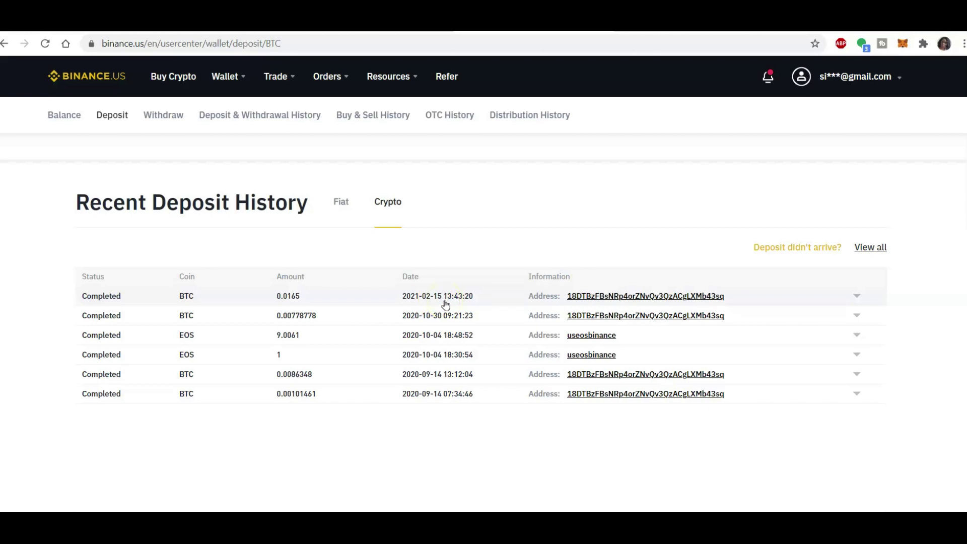
{"action": "scroll", "coordinate": [441, 403], "scroll_direction": "up", "scroll_amount": 6}
{"action": "scroll", "coordinate": [441, 403], "scroll_direction": "down", "scroll_amount": 8}
{"action": "scroll", "coordinate": [441, 402], "scroll_direction": "up", "scroll_amount": 2}
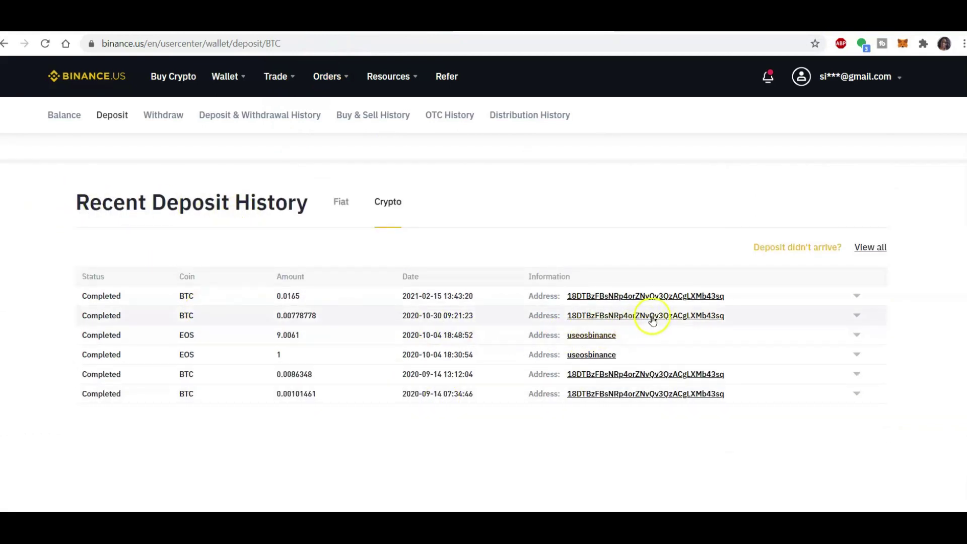
{"action": "scroll", "coordinate": [824, 352], "scroll_direction": "up", "scroll_amount": 2}
{"action": "mouse_move", "coordinate": [819, 373]}
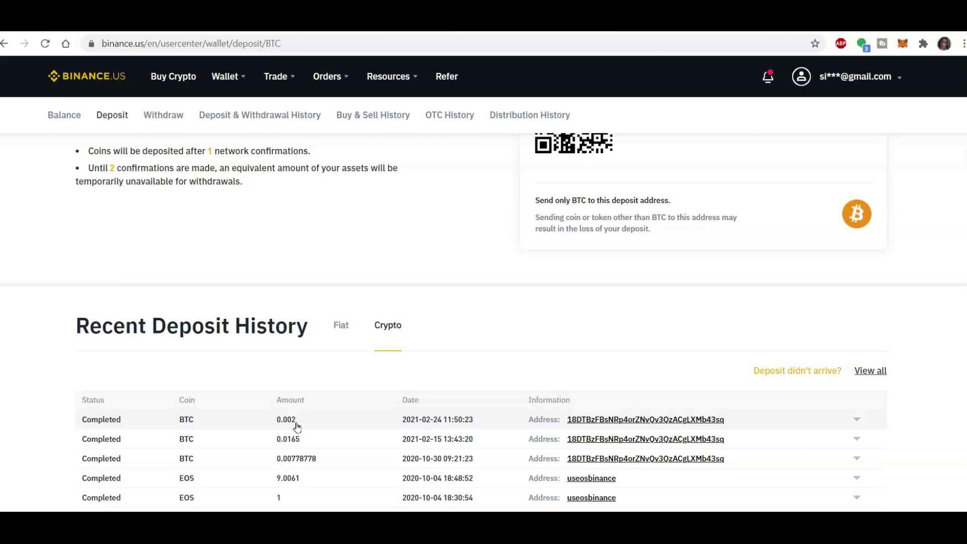
{"action": "mouse_move", "coordinate": [835, 371]}
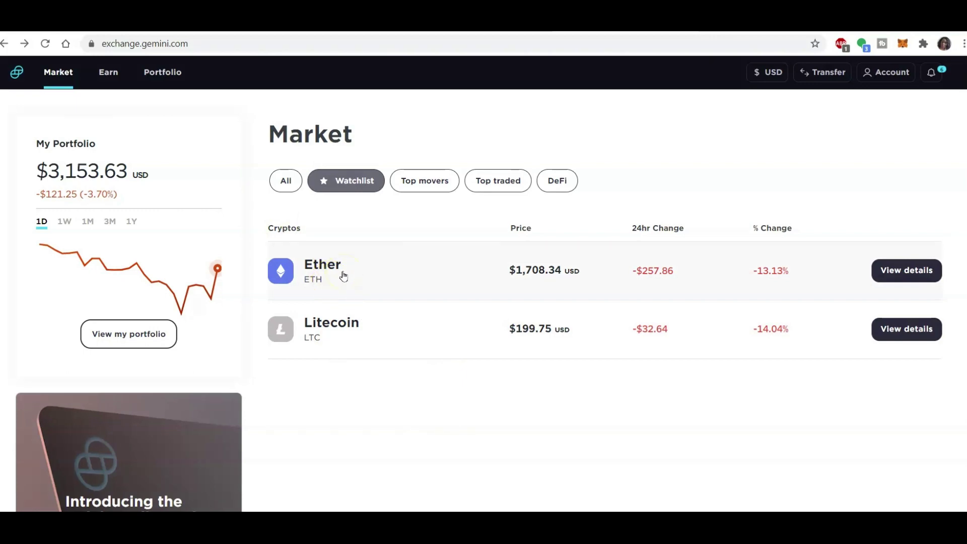
Place a $25 Ether buy repeating weekly on Mondays, reviewing and confirming the order.
{"action": "left_click", "coordinate": [924, 268]}
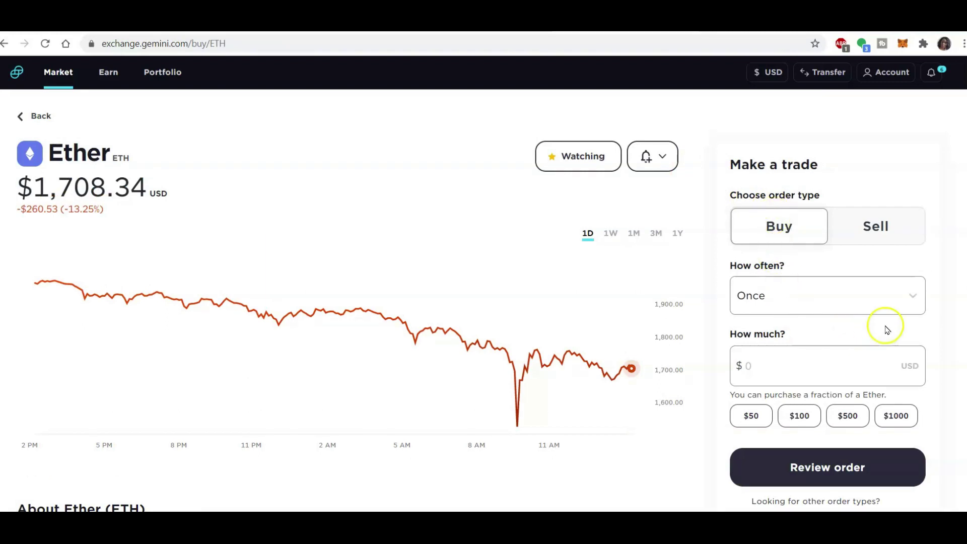
{"action": "left_click", "coordinate": [906, 300]}
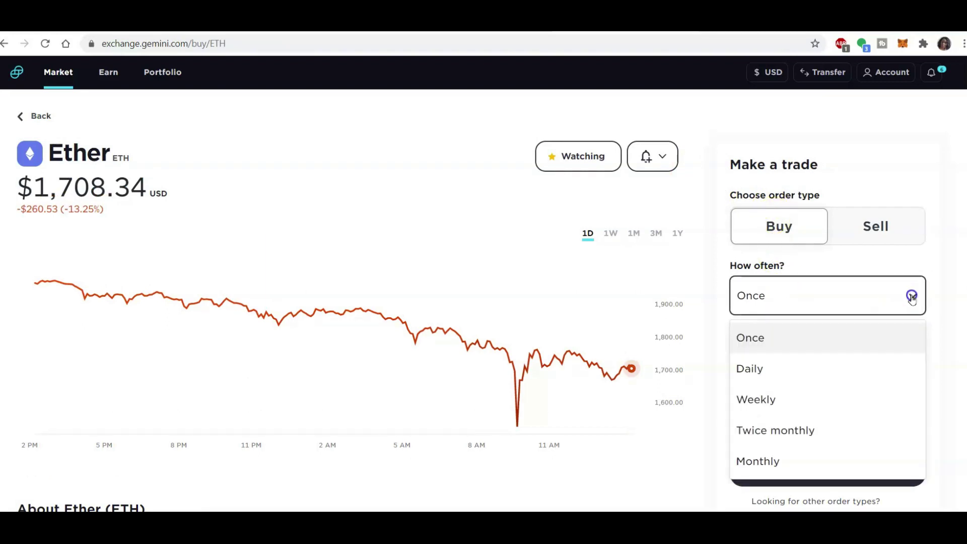
{"action": "left_click", "coordinate": [762, 371]}
{"action": "left_click", "coordinate": [814, 375]}
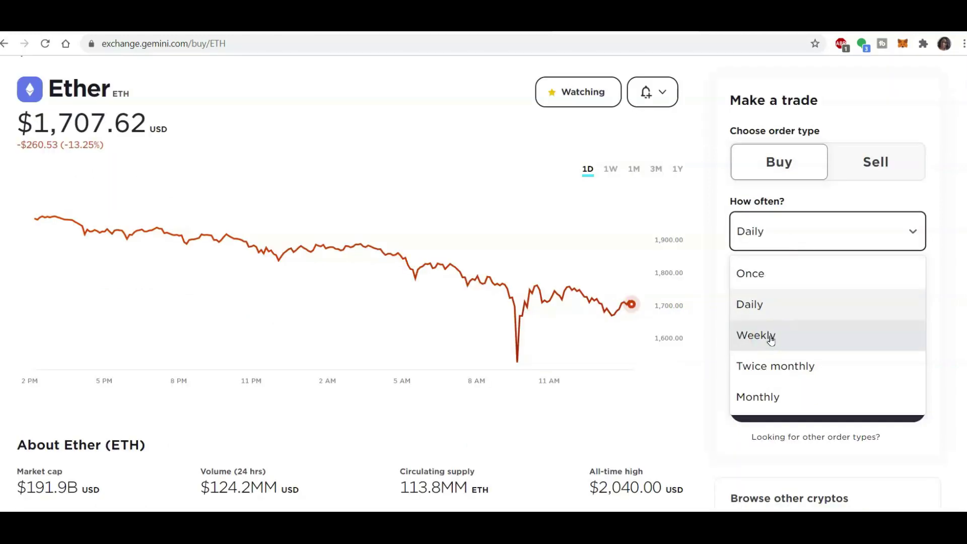
{"action": "left_click", "coordinate": [760, 335]}
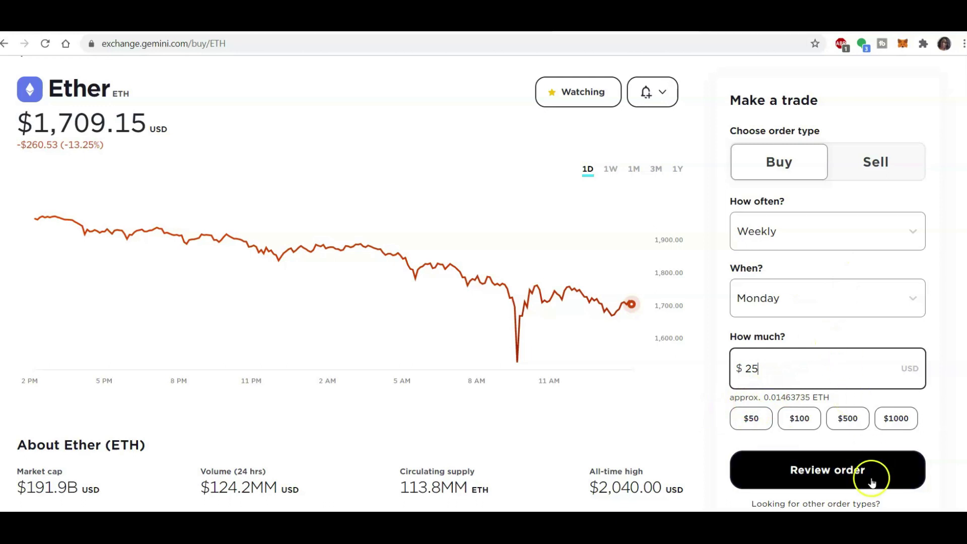
{"action": "left_click", "coordinate": [828, 480]}
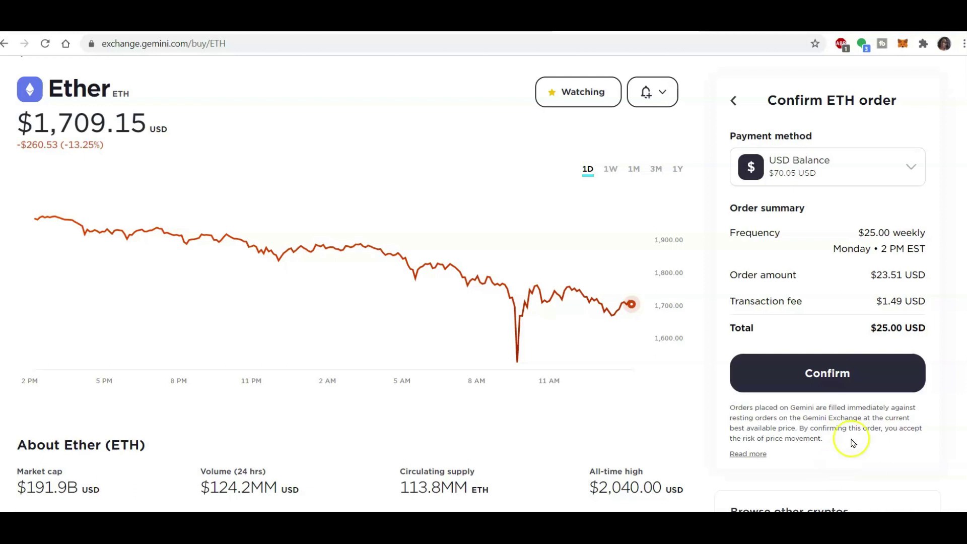
{"action": "left_click", "coordinate": [837, 373]}
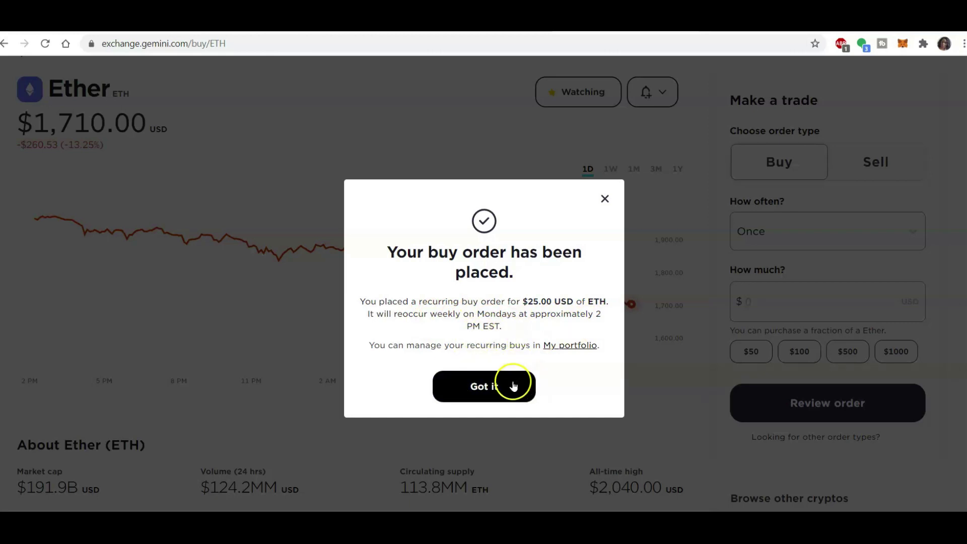
{"action": "left_click", "coordinate": [490, 388]}
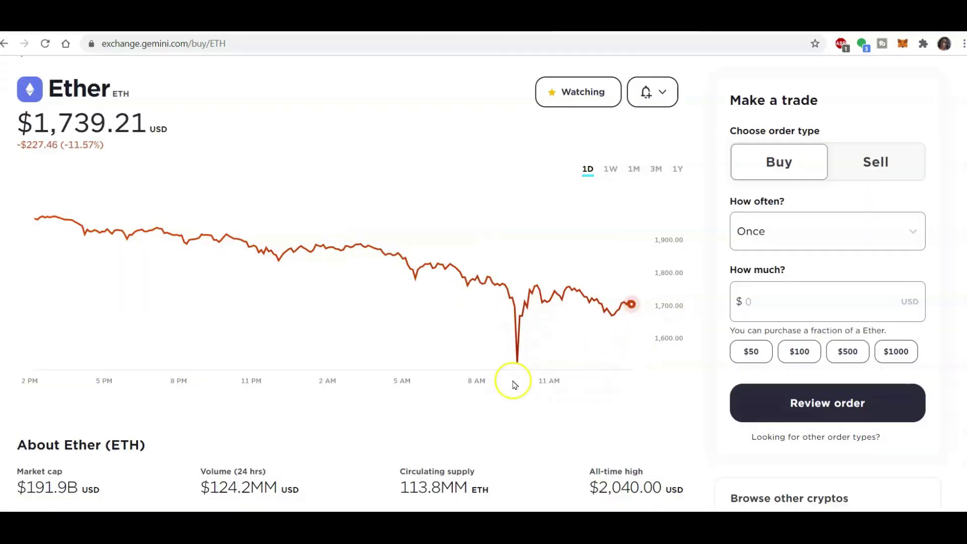
Show Ether's recurring buys and toggle the $25 weekly buy off and back on.
{"action": "scroll", "coordinate": [252, 277], "scroll_direction": "down", "scroll_amount": 10}
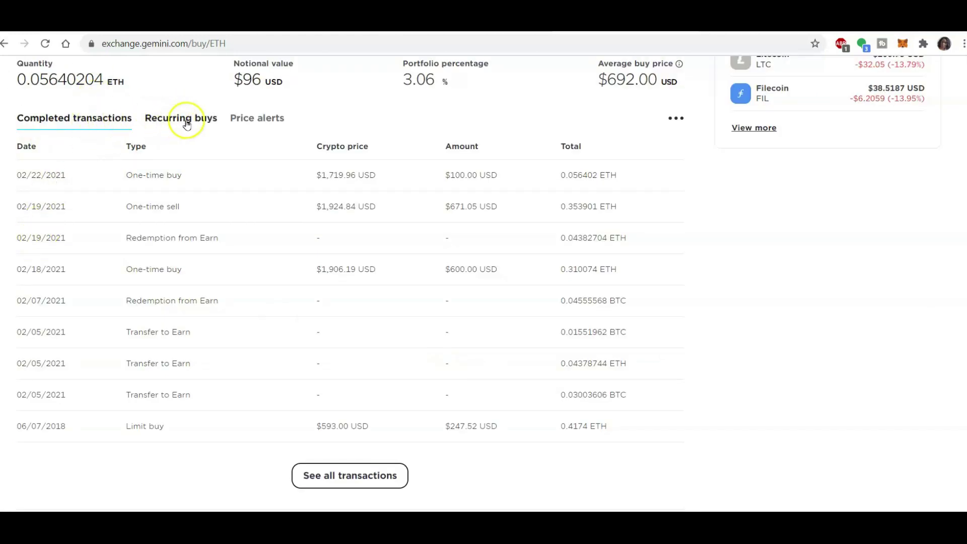
{"action": "left_click", "coordinate": [188, 122]}
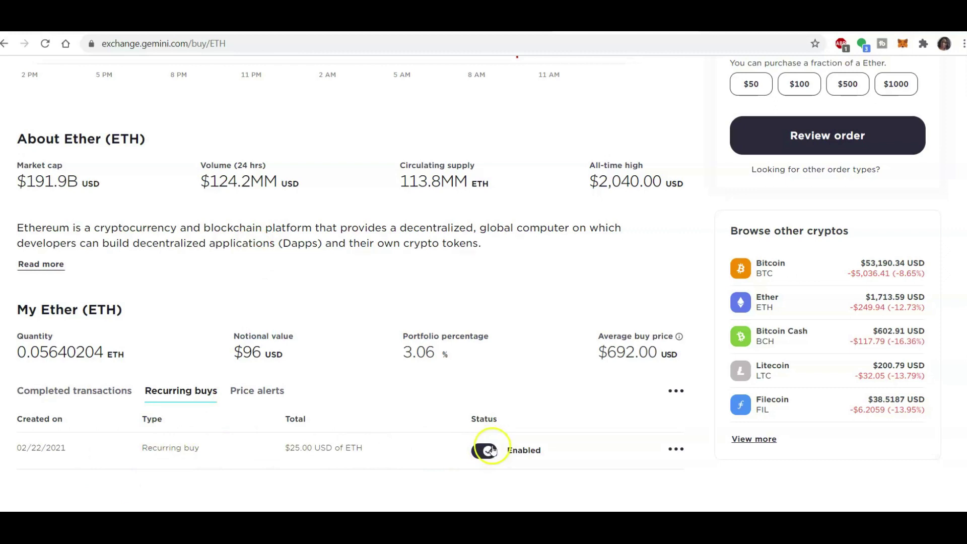
{"action": "left_click", "coordinate": [492, 453]}
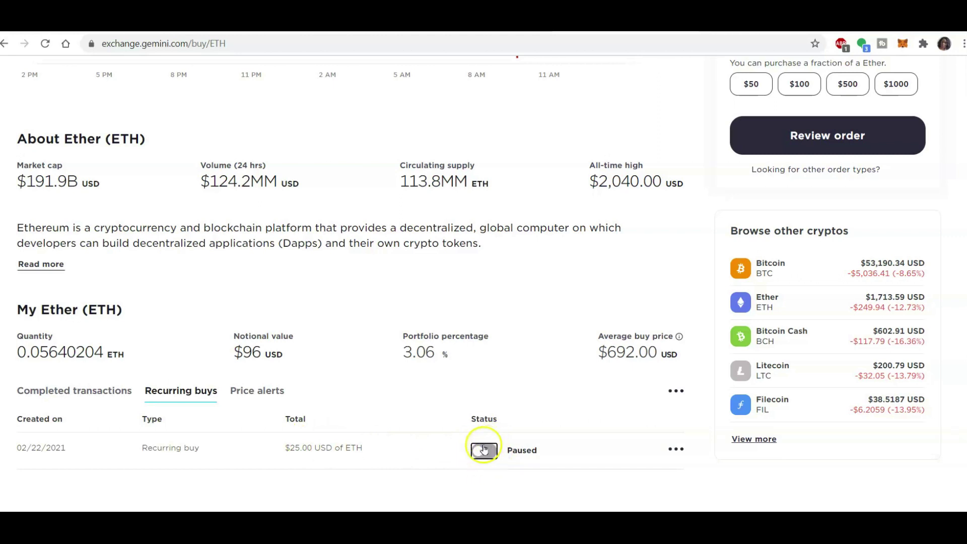
{"action": "left_click", "coordinate": [482, 452]}
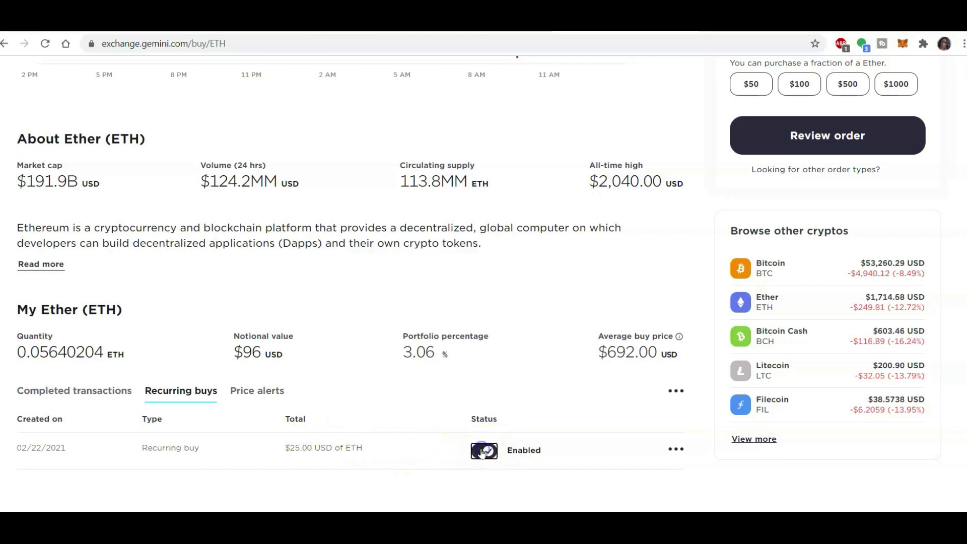
Choose Cancel from the $25 recurring buy's options menu.
{"action": "left_click", "coordinate": [677, 450]}
{"action": "left_click", "coordinate": [615, 453]}
{"action": "left_click", "coordinate": [674, 451]}
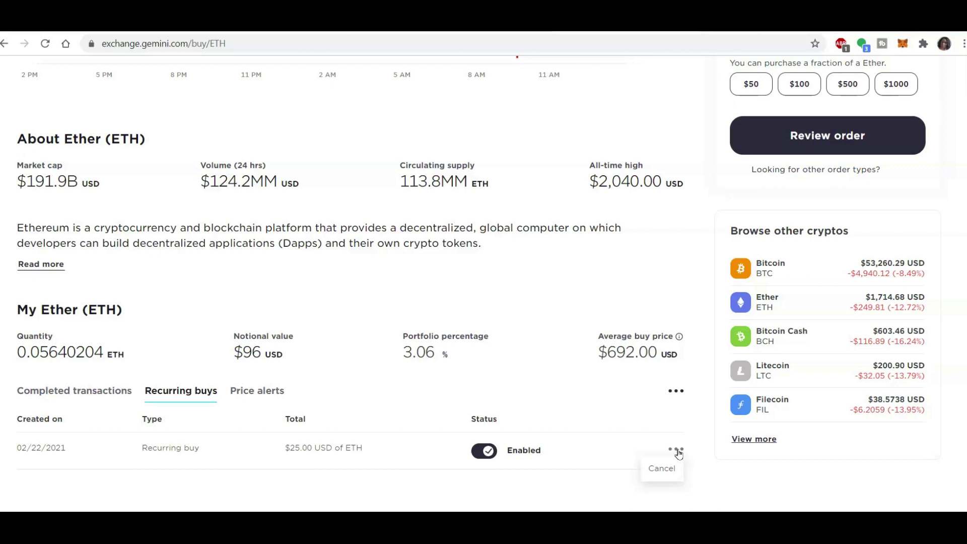
{"action": "left_click", "coordinate": [669, 469]}
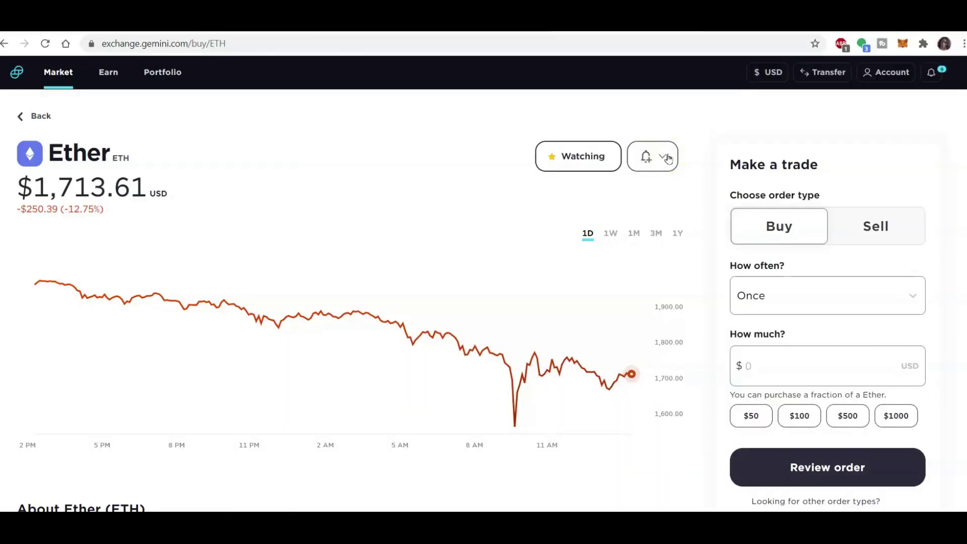
Leave Ether's Market Alert switched off and start a custom price alert from the bell menu.
{"action": "left_click", "coordinate": [668, 158]}
{"action": "left_click", "coordinate": [654, 196]}
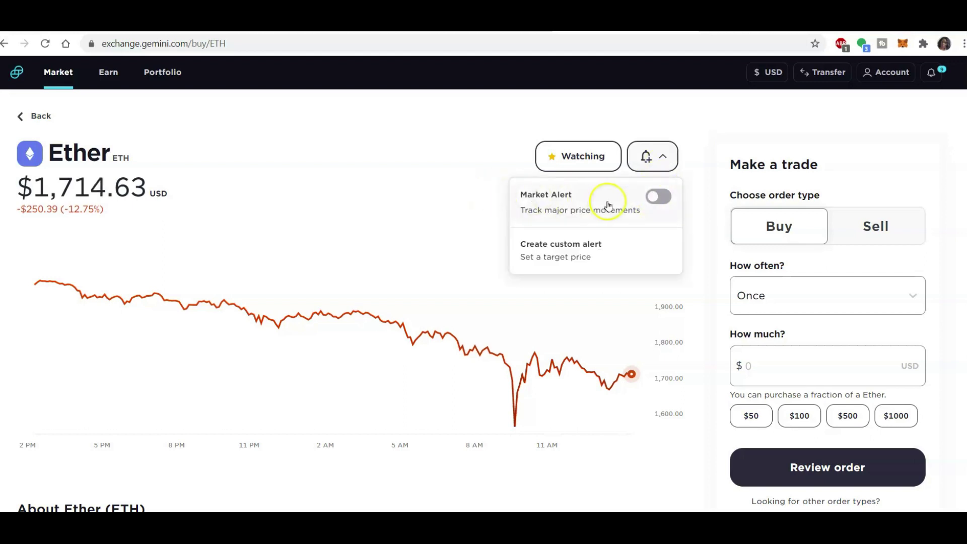
{"action": "left_click", "coordinate": [653, 198]}
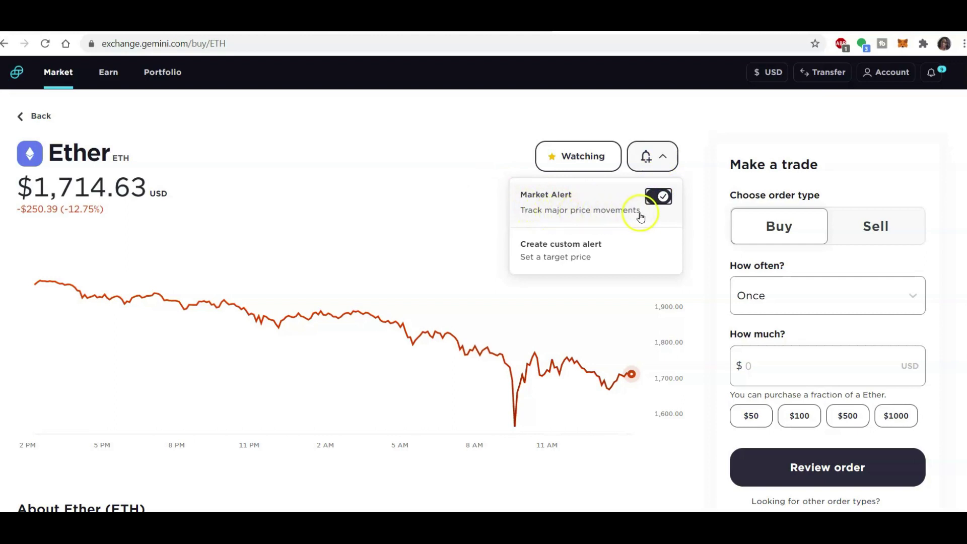
{"action": "left_click", "coordinate": [657, 196]}
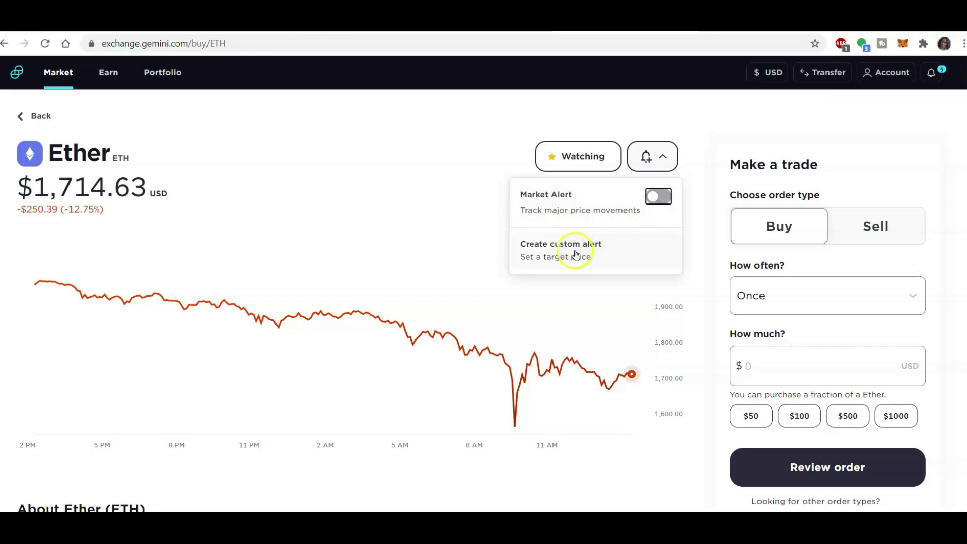
{"action": "left_click", "coordinate": [594, 250]}
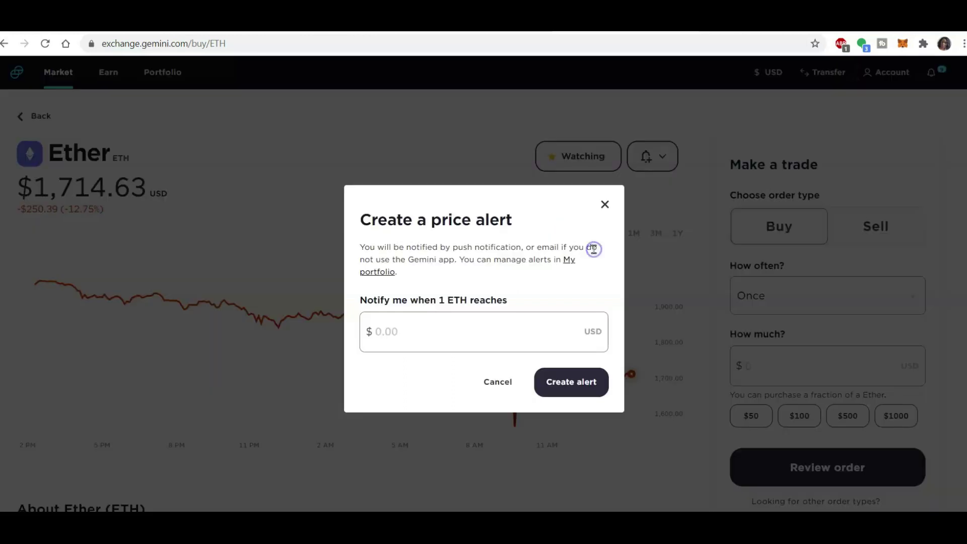
Reopen the custom alert form and create an Ether price alert at $1,690.
{"action": "left_click", "coordinate": [605, 204]}
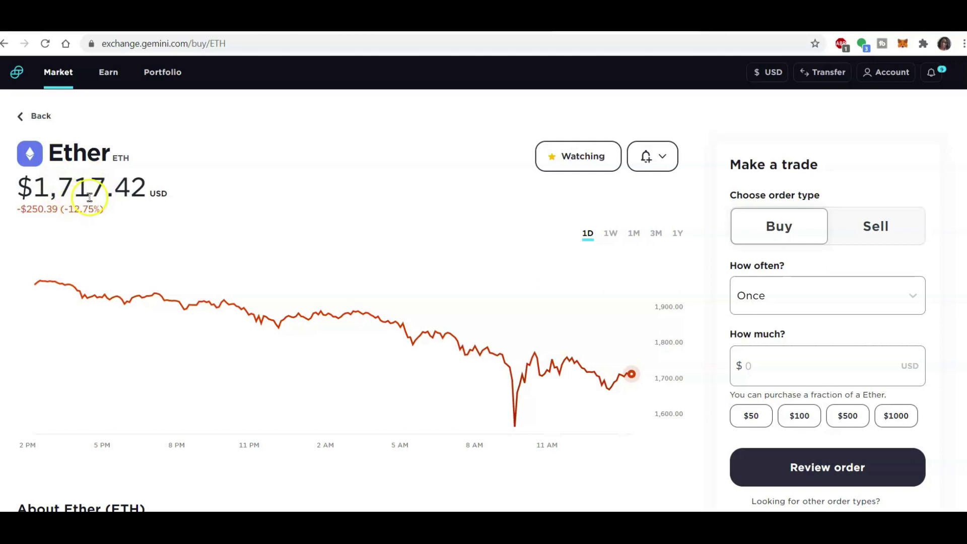
{"action": "left_click", "coordinate": [651, 156]}
{"action": "left_click", "coordinate": [559, 247]}
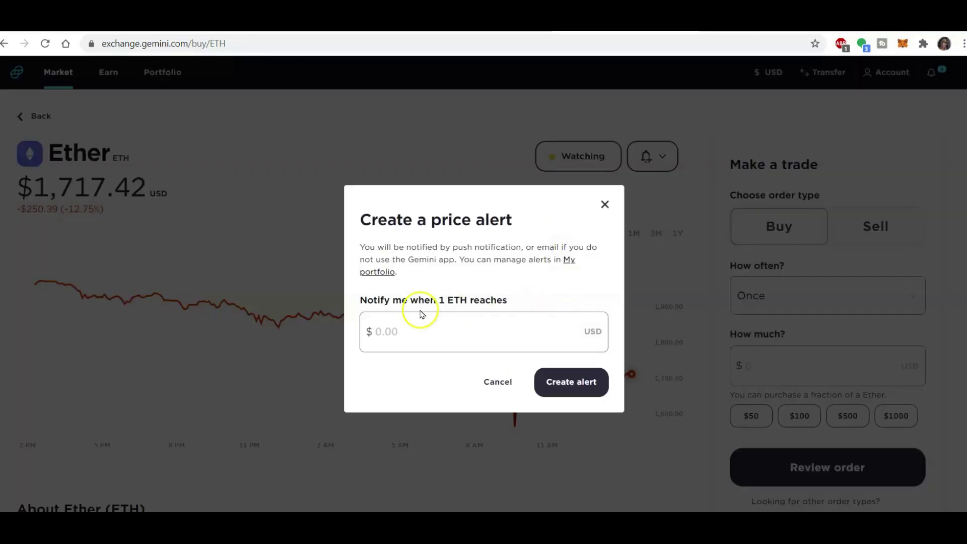
{"action": "left_click", "coordinate": [409, 328]}
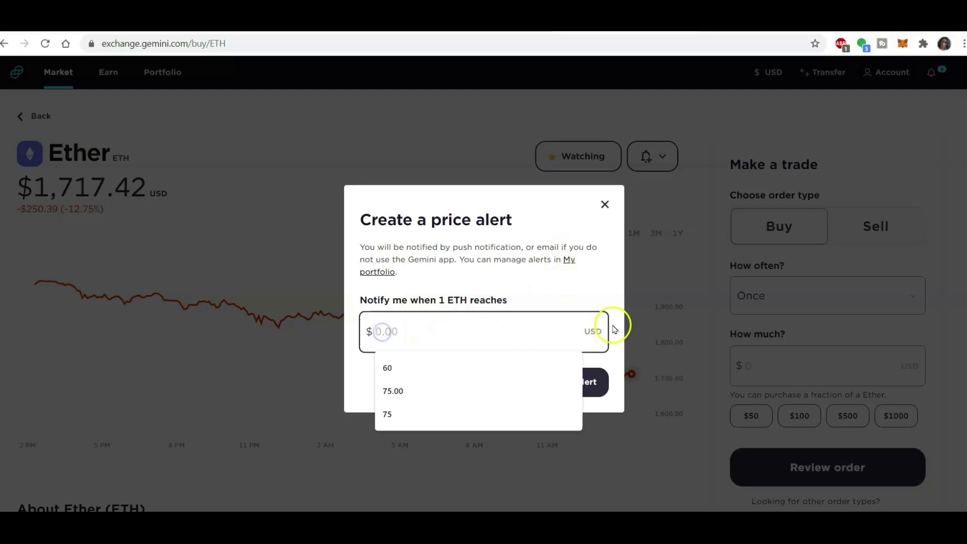
{"action": "type", "text": "1690"}
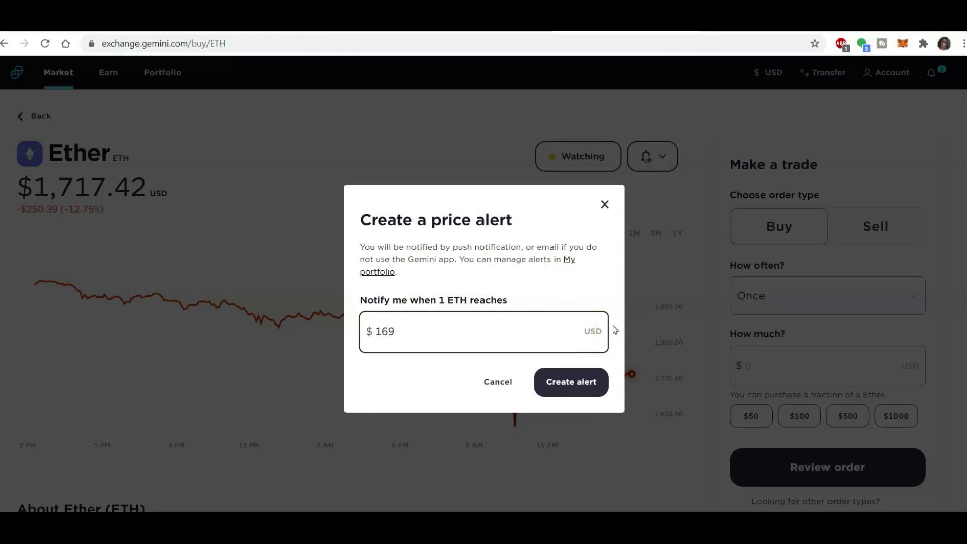
{"action": "left_click", "coordinate": [568, 381]}
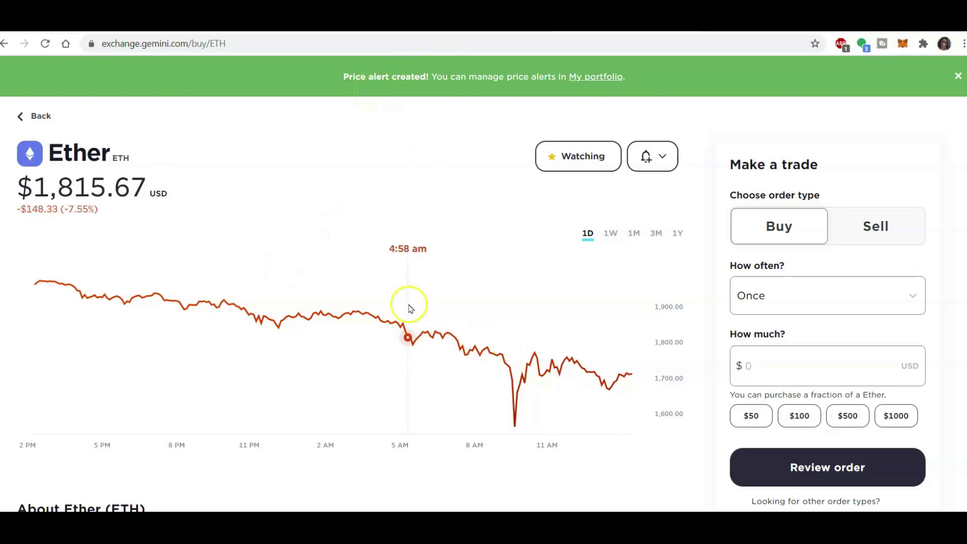
Show the Ether price alerts list and open the $1,690 alert's options menu.
{"action": "scroll", "coordinate": [389, 311], "scroll_direction": "down", "scroll_amount": 8}
{"action": "scroll", "coordinate": [389, 315], "scroll_direction": "down", "scroll_amount": 4}
{"action": "scroll", "coordinate": [389, 316], "scroll_direction": "up", "scroll_amount": 3}
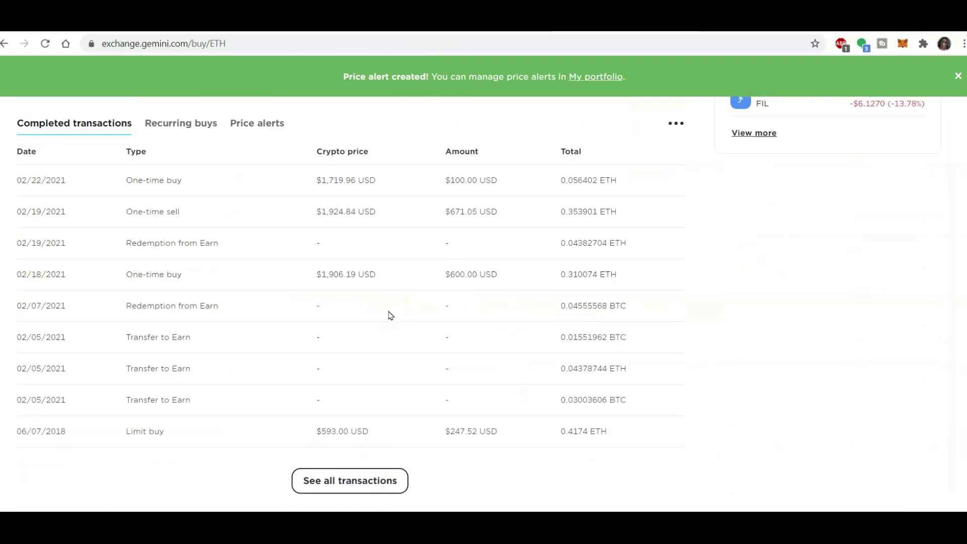
{"action": "left_click", "coordinate": [273, 211]}
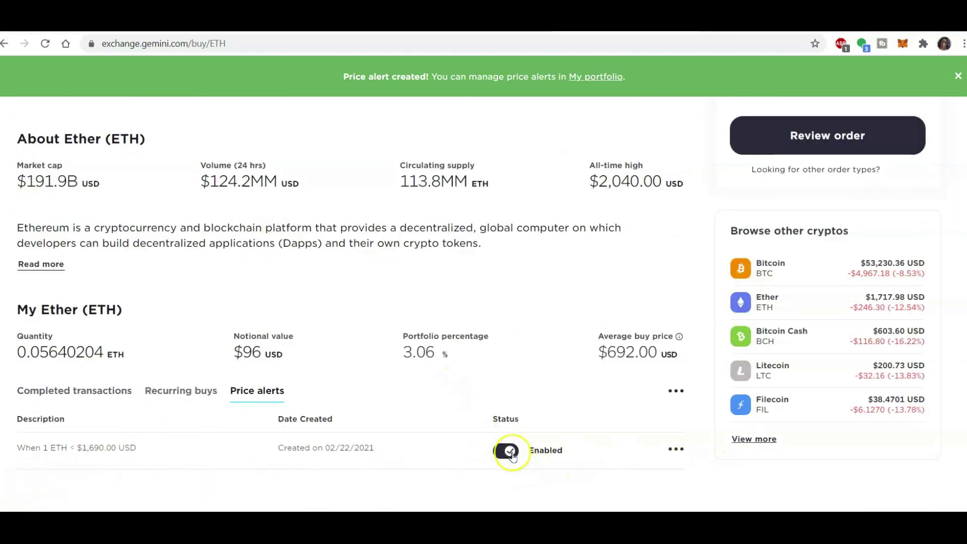
{"action": "left_click", "coordinate": [676, 450]}
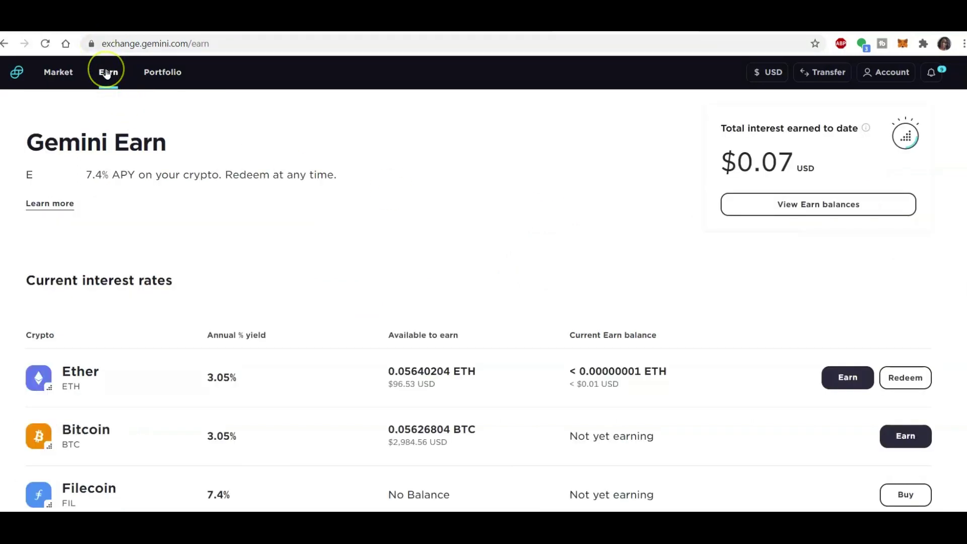
{"action": "key", "text": "alt+Left"}
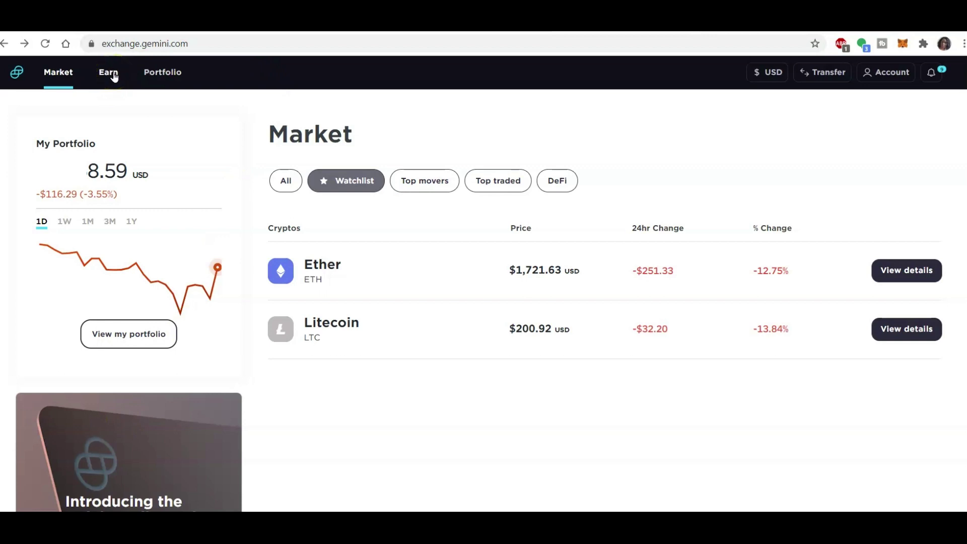
{"action": "left_click", "coordinate": [112, 78]}
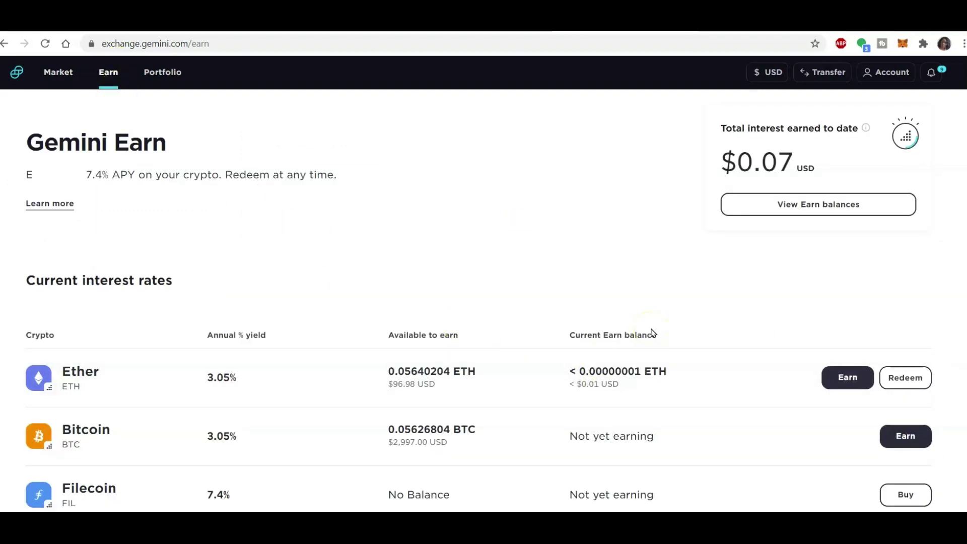
{"action": "scroll", "coordinate": [162, 405], "scroll_direction": "down", "scroll_amount": 3}
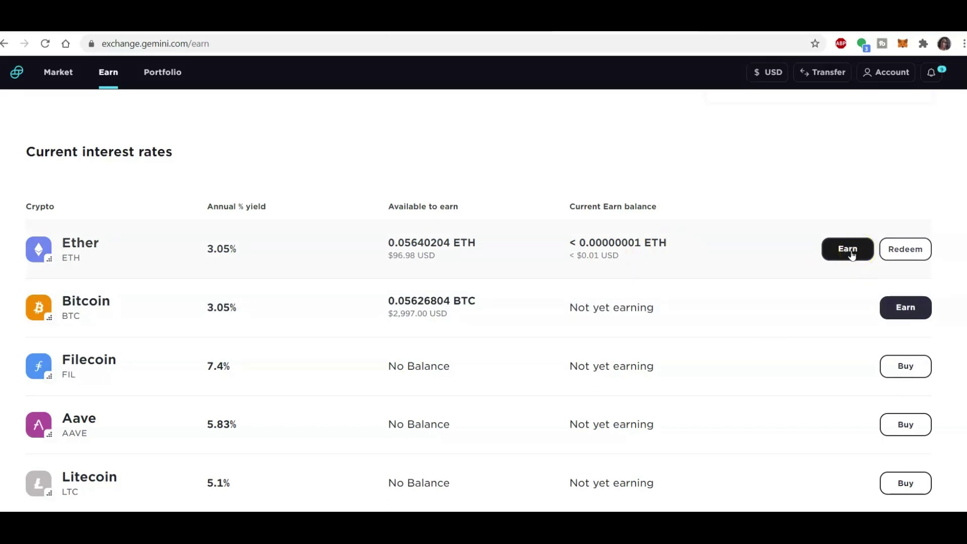
{"action": "scroll", "coordinate": [852, 255], "scroll_direction": "up", "scroll_amount": 3}
{"action": "scroll", "coordinate": [835, 324], "scroll_direction": "down", "scroll_amount": 3}
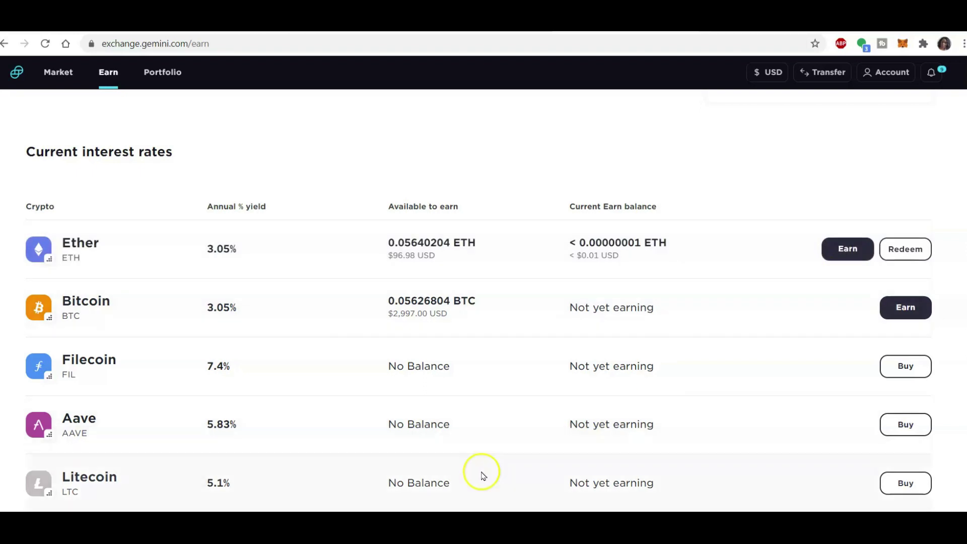
{"action": "scroll", "coordinate": [576, 382], "scroll_direction": "up", "scroll_amount": 3}
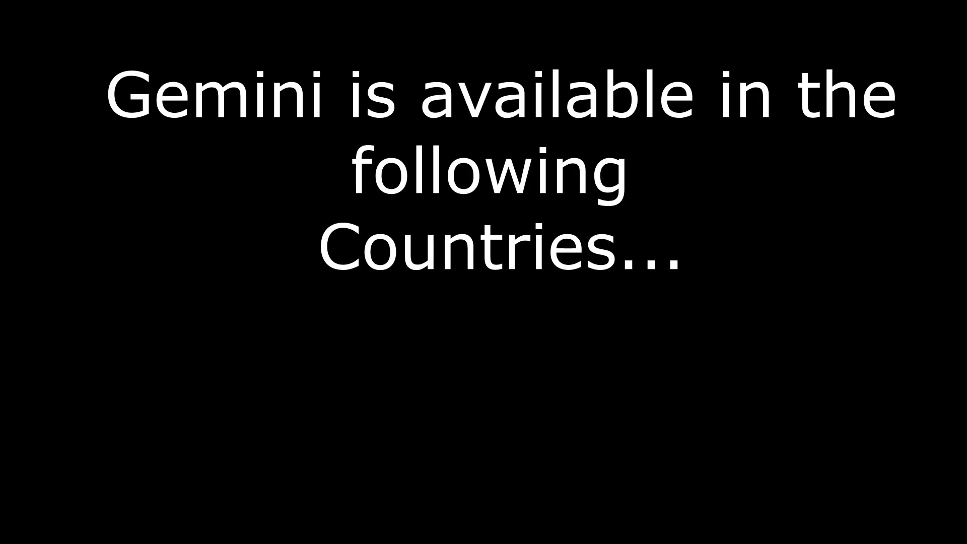
Scroll through Gemini's availability lists for North America, Europe, Asia, Oceania and Africa.
{"action": "scroll", "coordinate": [483, 272], "scroll_direction": "down", "scroll_amount": 3}
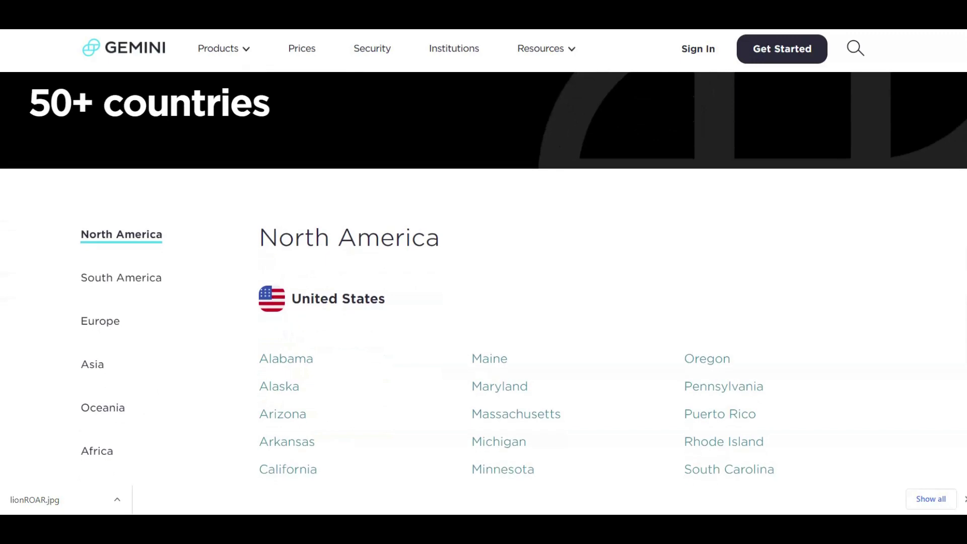
{"action": "scroll", "coordinate": [483, 272], "scroll_direction": "down", "scroll_amount": 3}
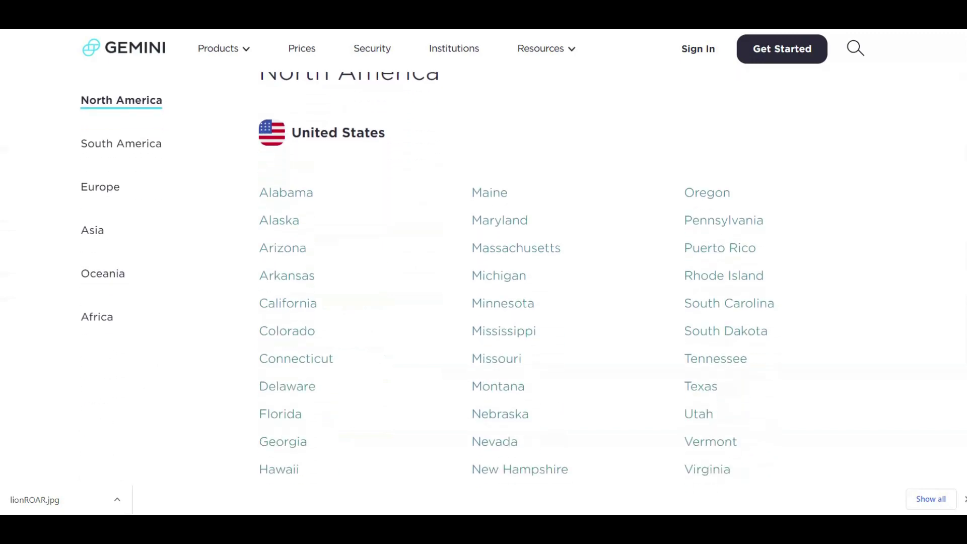
{"action": "scroll", "coordinate": [484, 272], "scroll_direction": "down", "scroll_amount": 3}
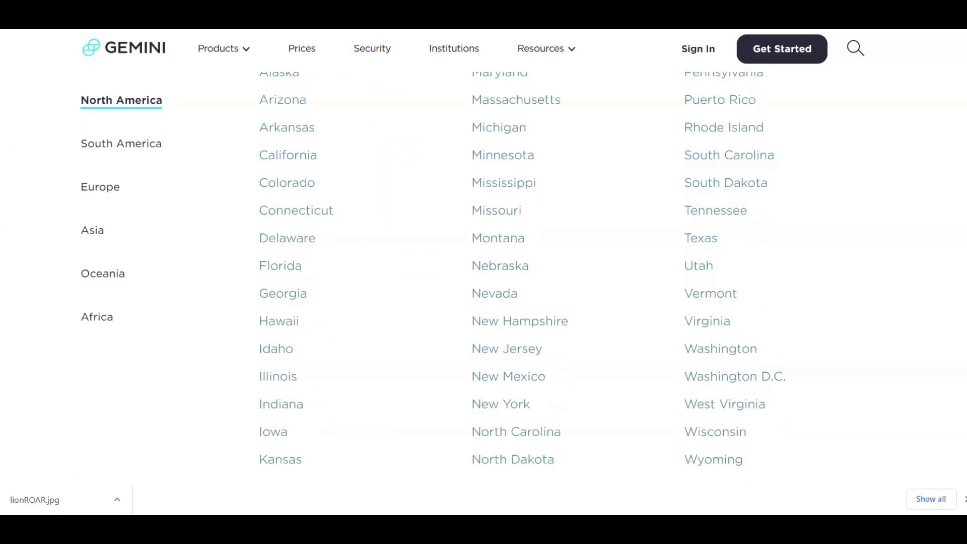
{"action": "scroll", "coordinate": [483, 271], "scroll_direction": "down", "scroll_amount": 3}
{"action": "scroll", "coordinate": [484, 272], "scroll_direction": "down", "scroll_amount": 3}
{"action": "scroll", "coordinate": [483, 271], "scroll_direction": "down", "scroll_amount": 3}
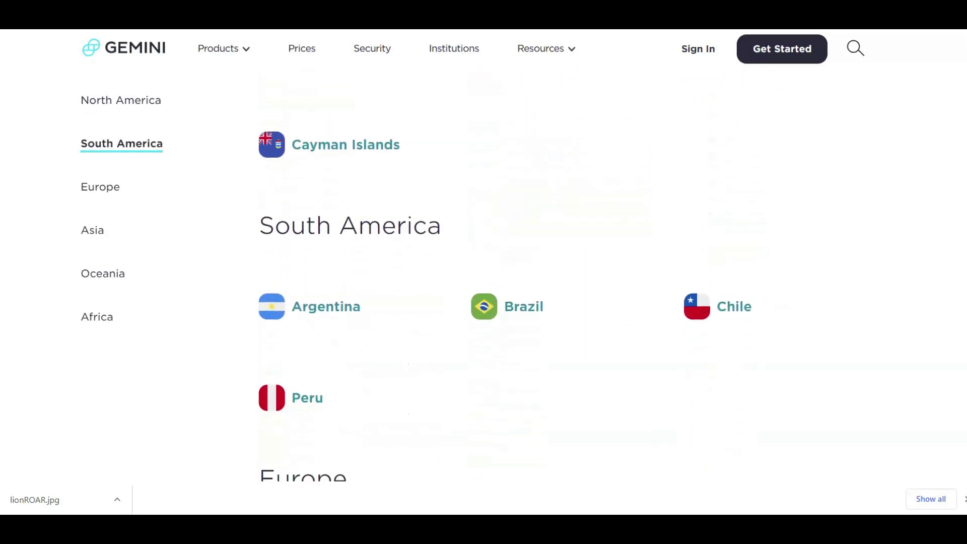
{"action": "scroll", "coordinate": [483, 271], "scroll_direction": "down", "scroll_amount": 3}
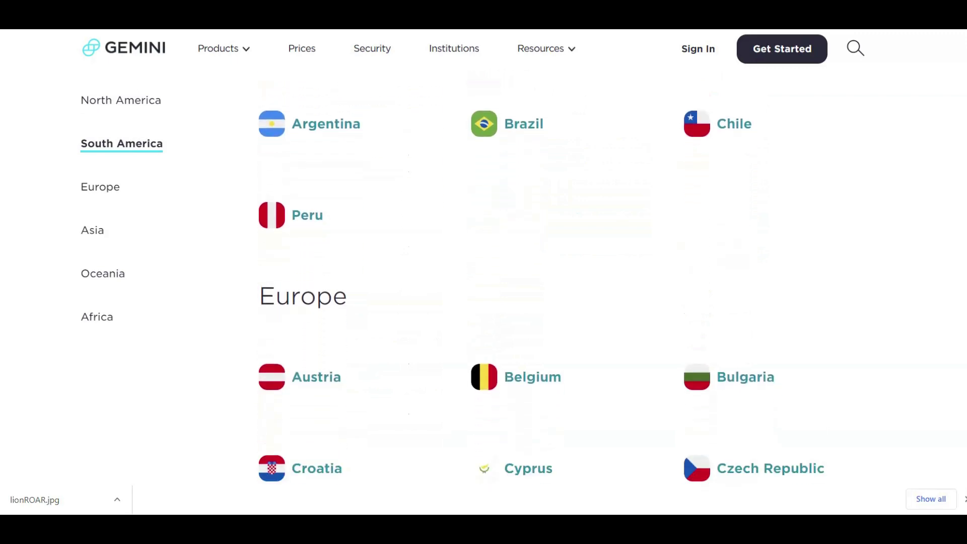
{"action": "scroll", "coordinate": [483, 272], "scroll_direction": "down", "scroll_amount": 2}
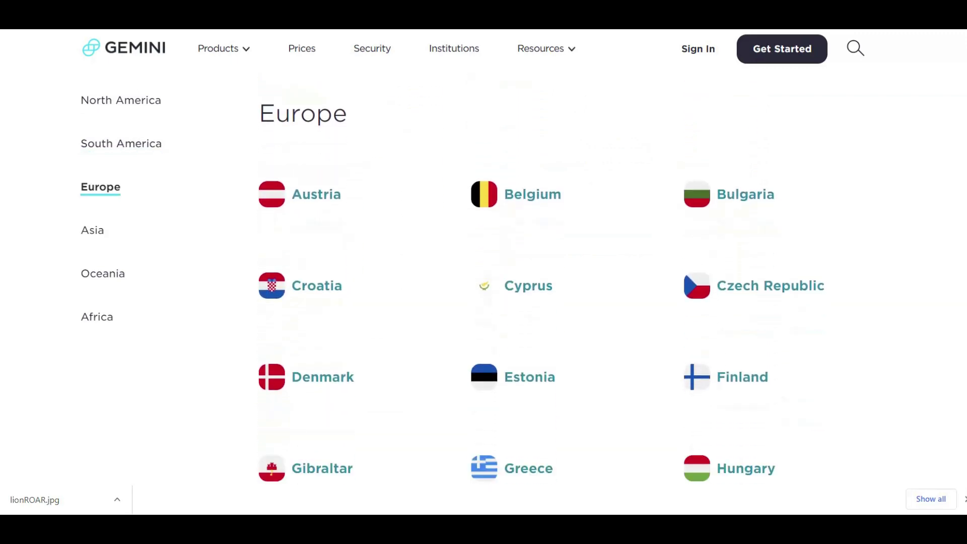
{"action": "scroll", "coordinate": [542, 279], "scroll_direction": "down", "scroll_amount": 3}
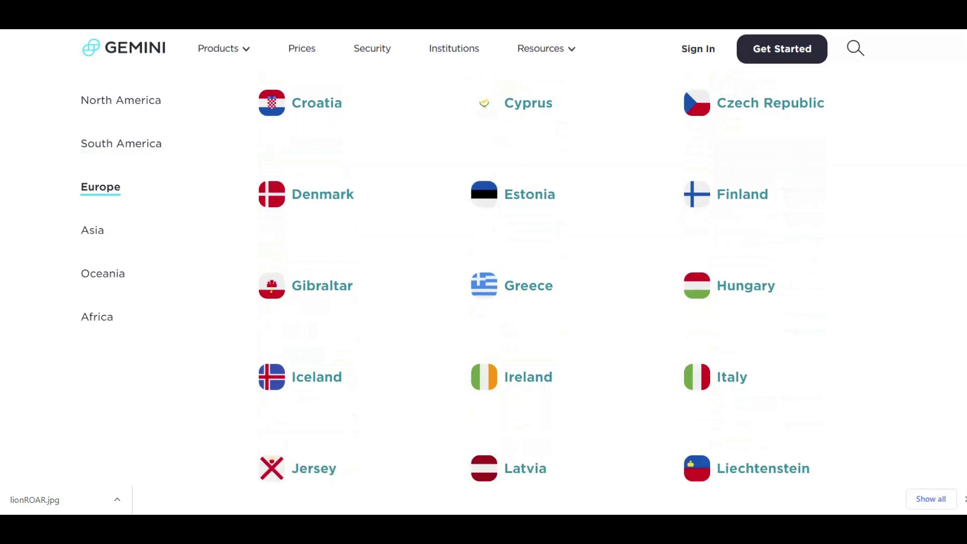
{"action": "scroll", "coordinate": [542, 279], "scroll_direction": "down", "scroll_amount": 3}
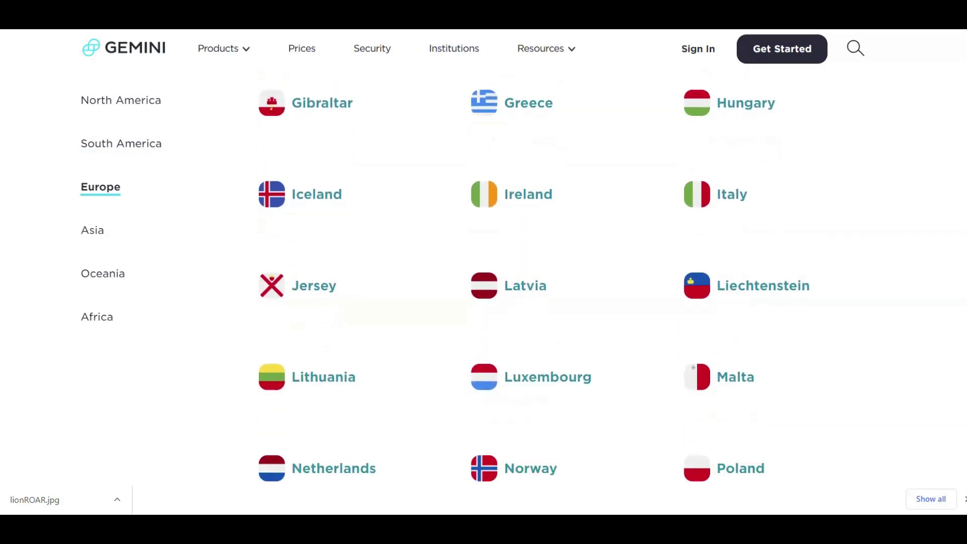
{"action": "scroll", "coordinate": [541, 279], "scroll_direction": "down", "scroll_amount": 3}
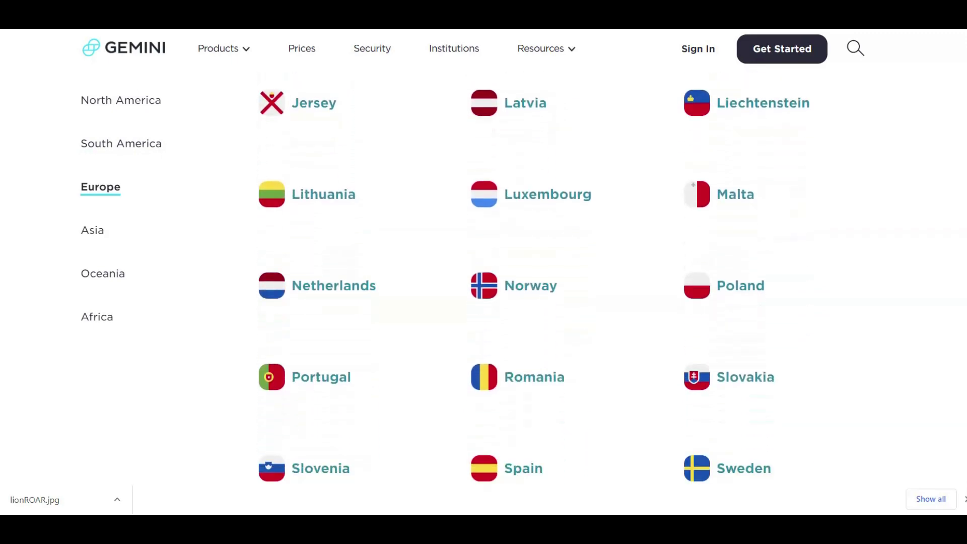
{"action": "scroll", "coordinate": [541, 280], "scroll_direction": "down", "scroll_amount": 3}
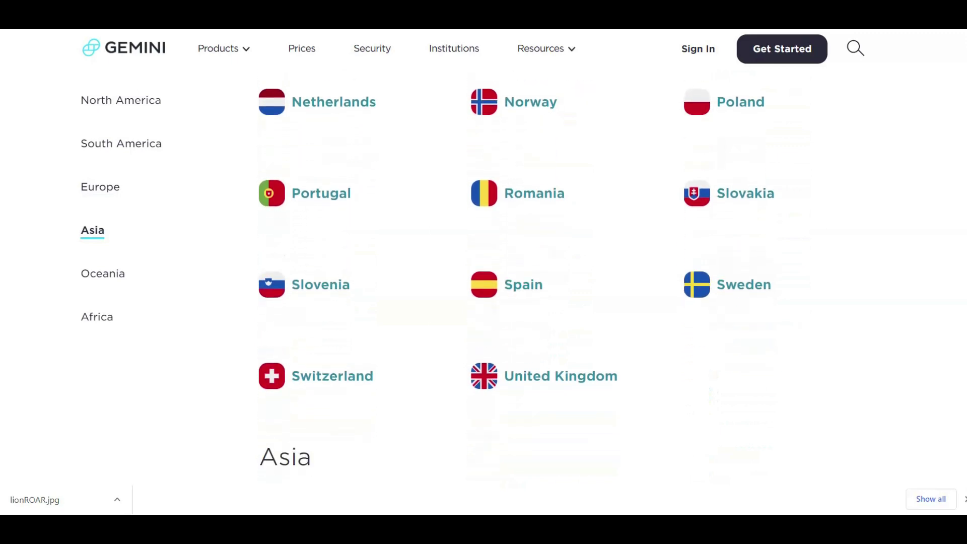
{"action": "scroll", "coordinate": [542, 280], "scroll_direction": "down", "scroll_amount": 3}
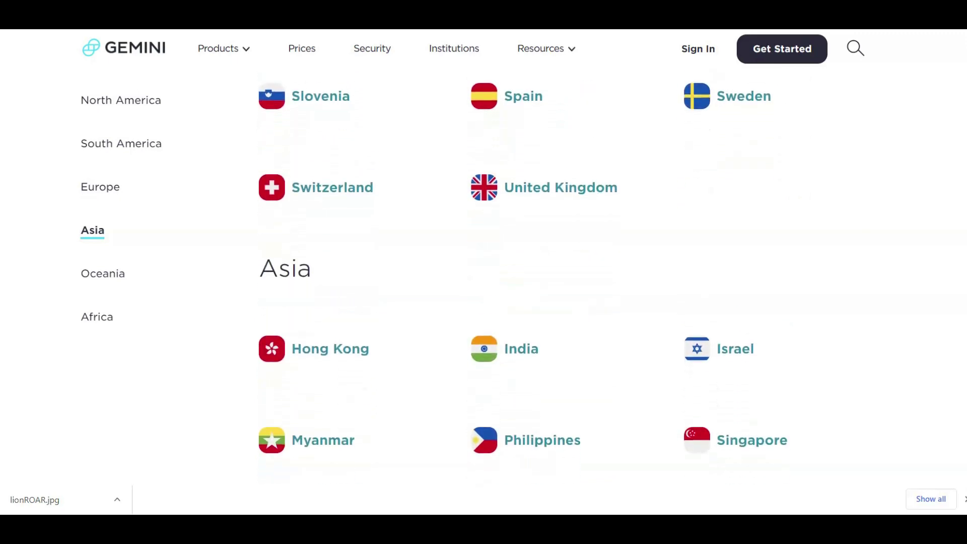
{"action": "scroll", "coordinate": [541, 280], "scroll_direction": "down", "scroll_amount": 3}
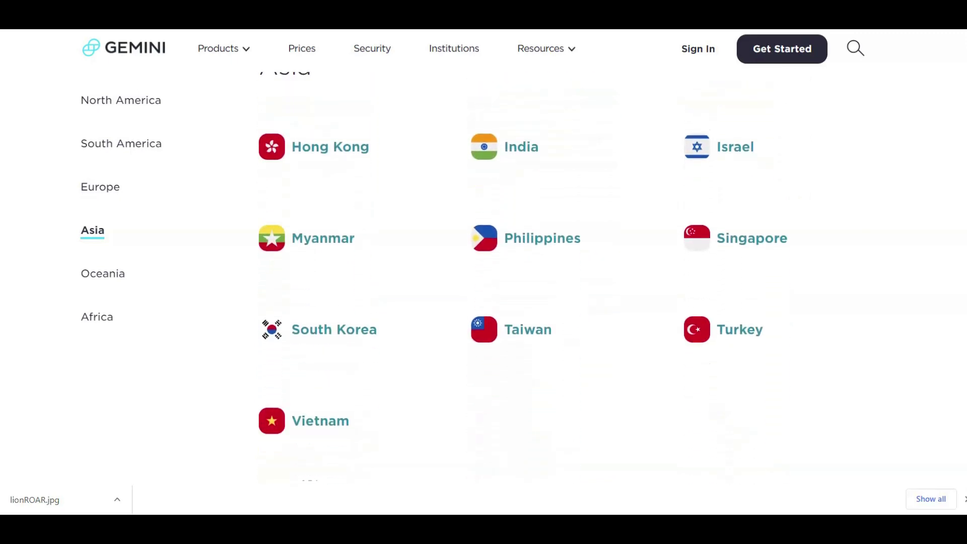
{"action": "scroll", "coordinate": [541, 280], "scroll_direction": "down", "scroll_amount": 3}
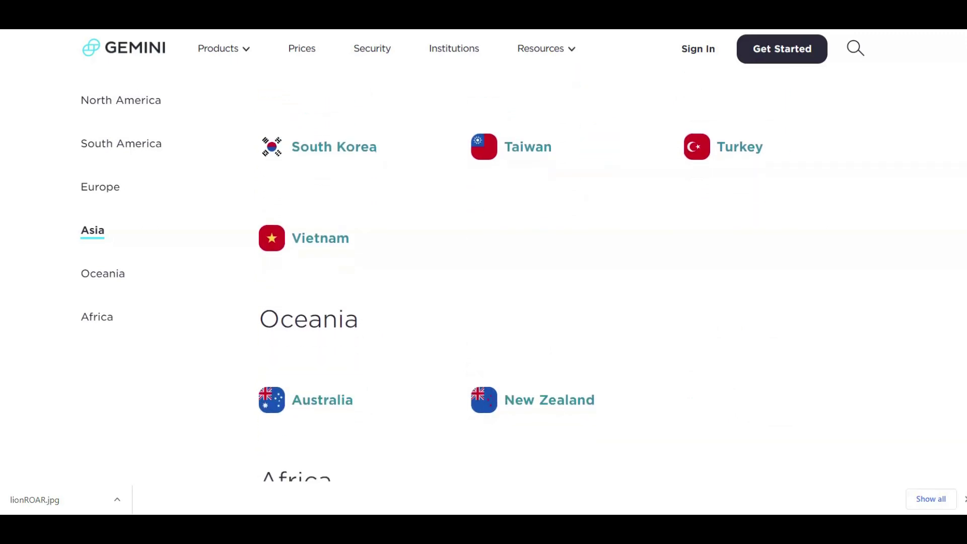
{"action": "scroll", "coordinate": [541, 280], "scroll_direction": "down", "scroll_amount": 2}
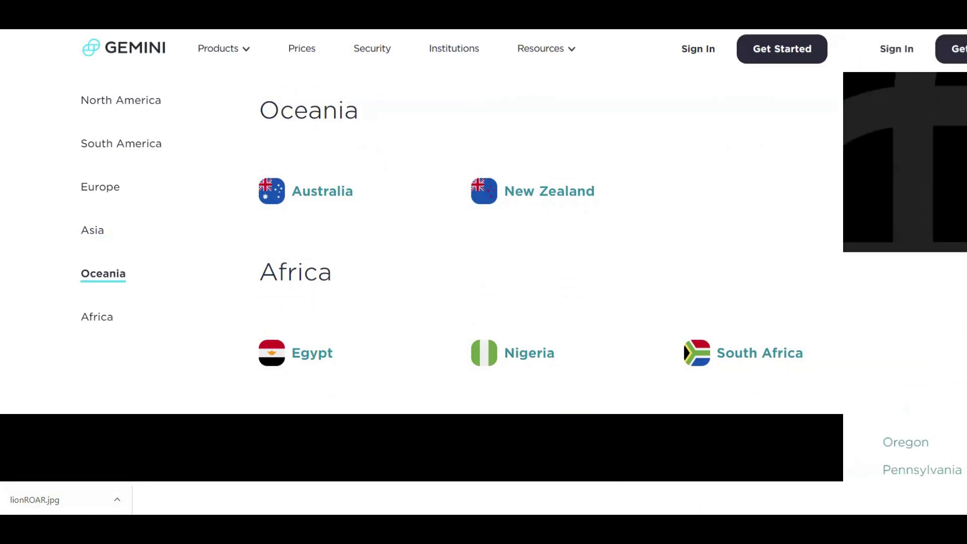
{"action": "scroll", "coordinate": [483, 277], "scroll_direction": "down", "scroll_amount": 3}
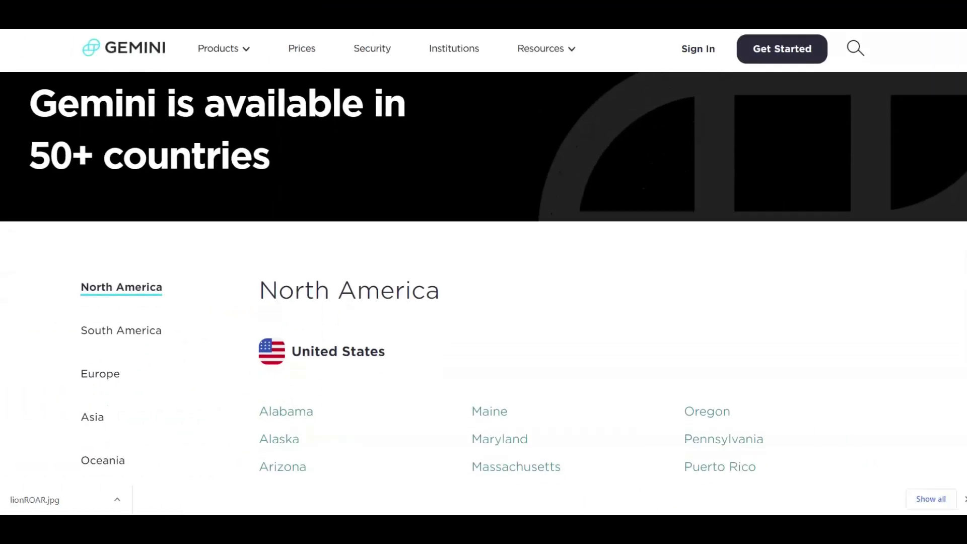
{"action": "scroll", "coordinate": [484, 277], "scroll_direction": "down", "scroll_amount": 3}
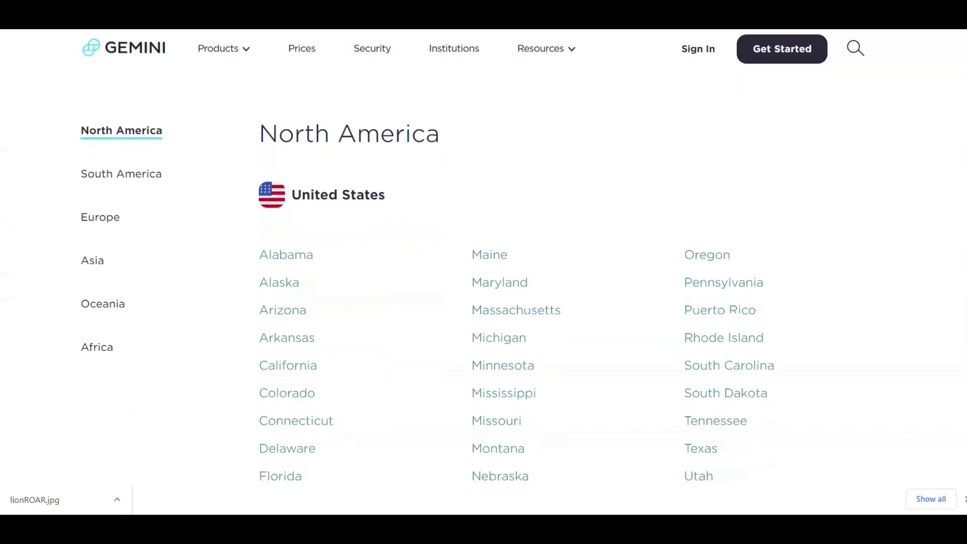
{"action": "scroll", "coordinate": [483, 276], "scroll_direction": "down", "scroll_amount": 3}
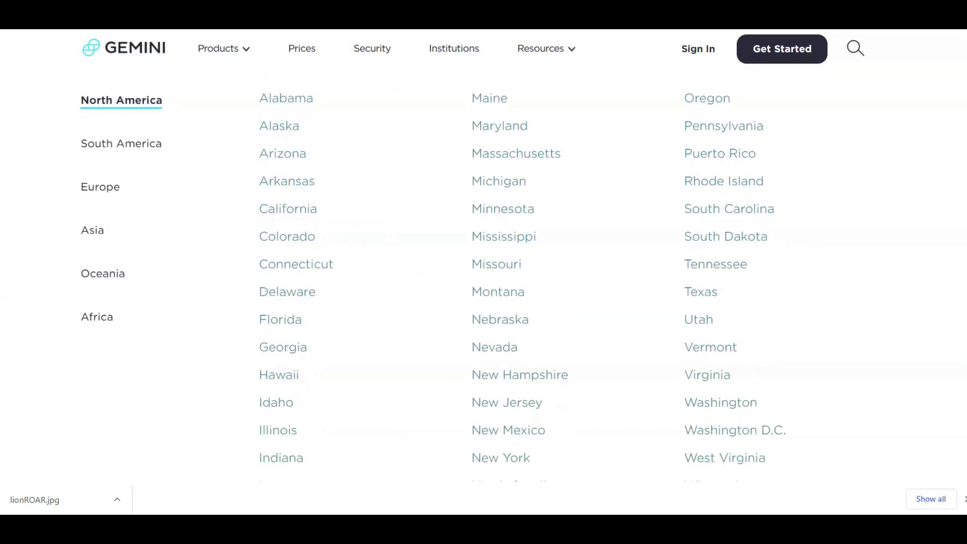
{"action": "scroll", "coordinate": [483, 276], "scroll_direction": "down", "scroll_amount": 3}
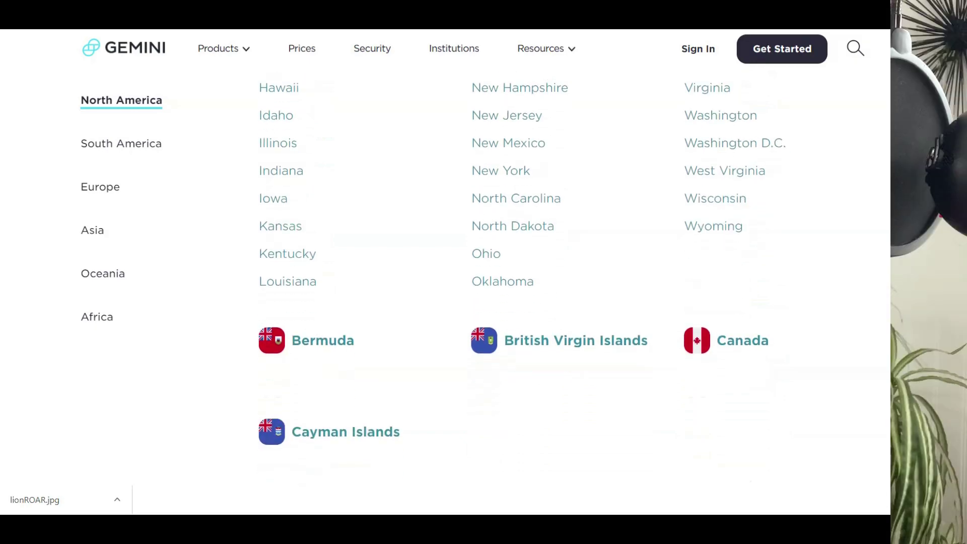
{"action": "scroll", "coordinate": [483, 277], "scroll_direction": "down", "scroll_amount": 3}
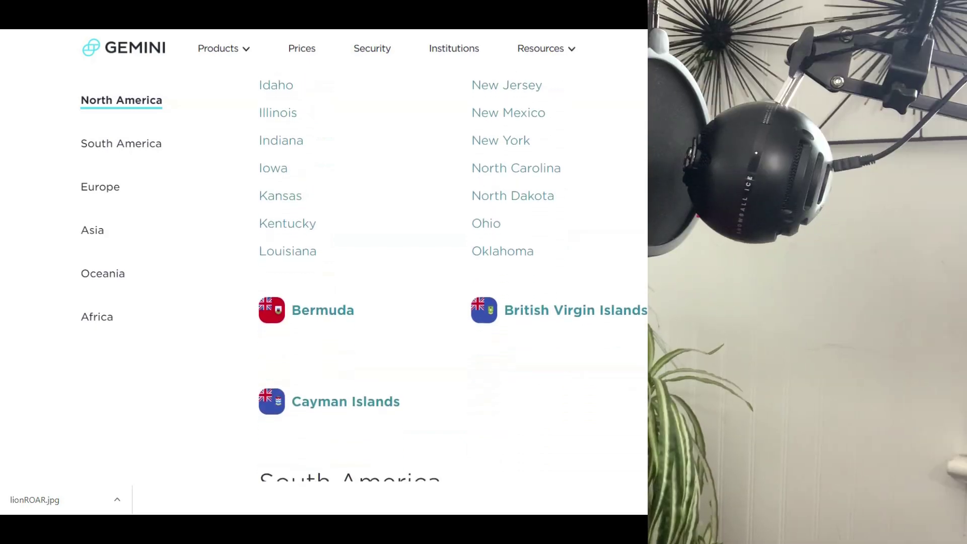